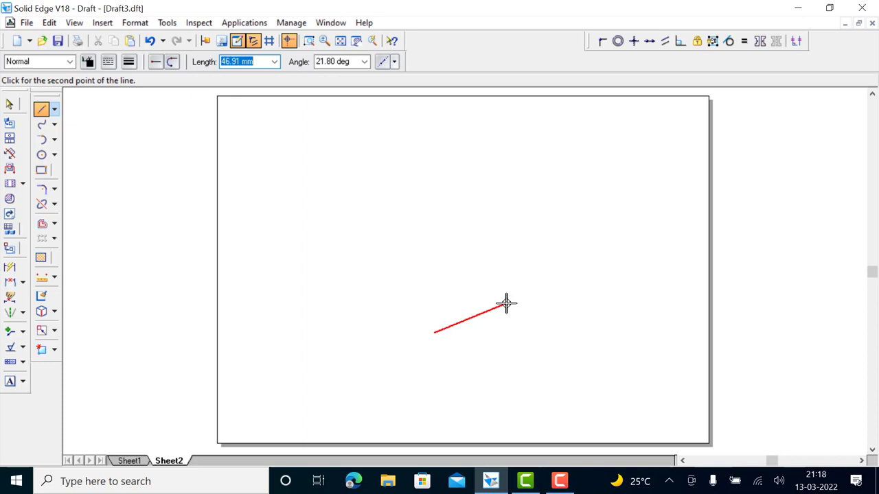
- Draw two connected 50 mm lines, the first at 30 degrees and the second at 150 degrees
text(50)
key(Tab)
text(3)
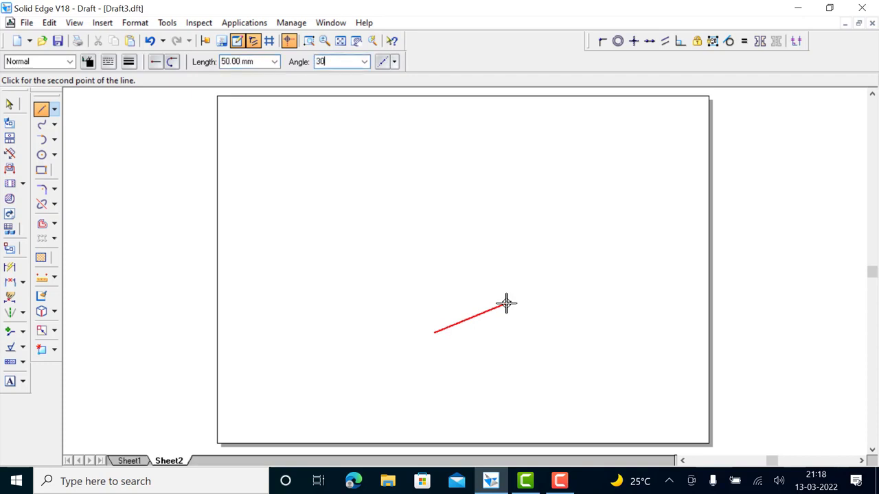
key(Return)
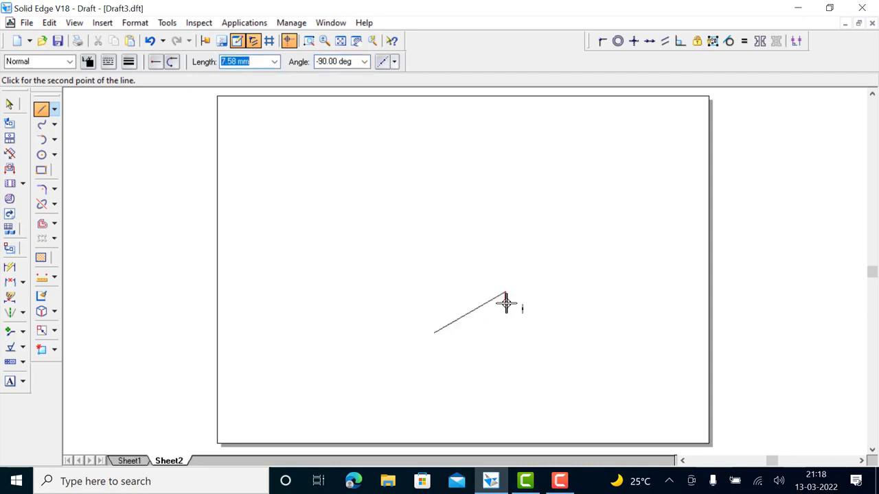
text(50)
key(Tab)
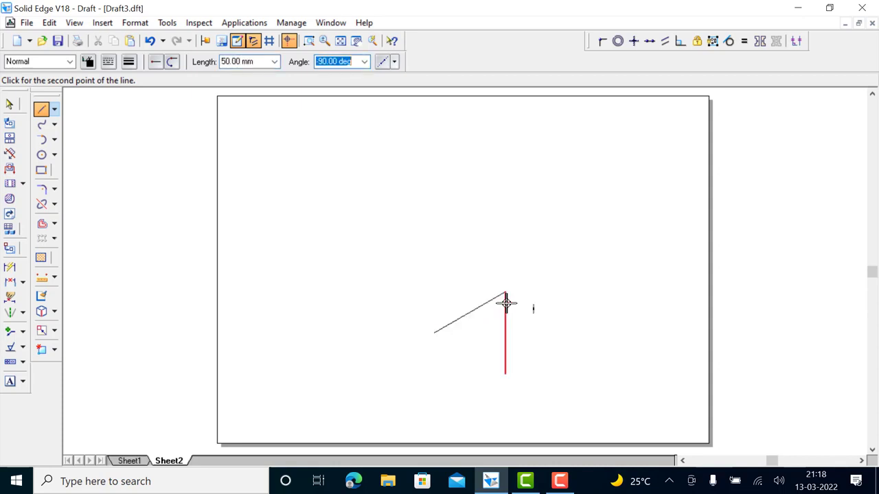
text(150)
key(Return)
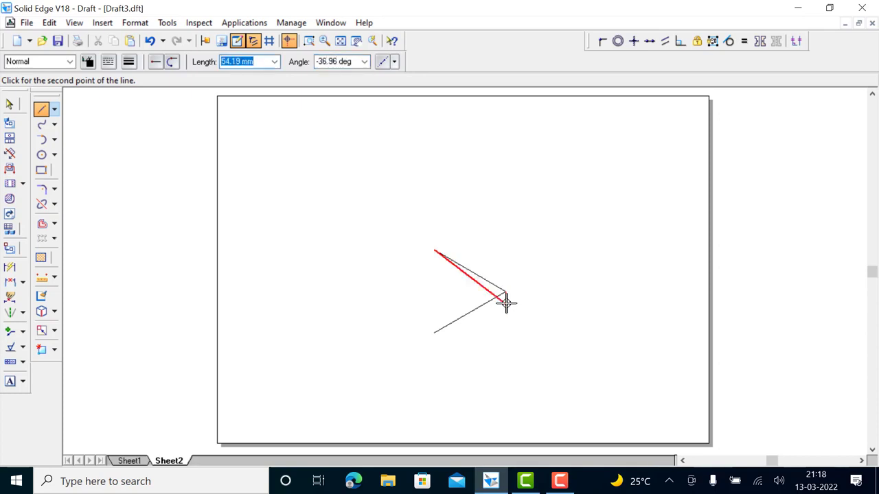
- Continue with a 50 mm line at 210 degrees and close the rhombus with a line back to its starting point
text(50)
key(Tab)
text(2)
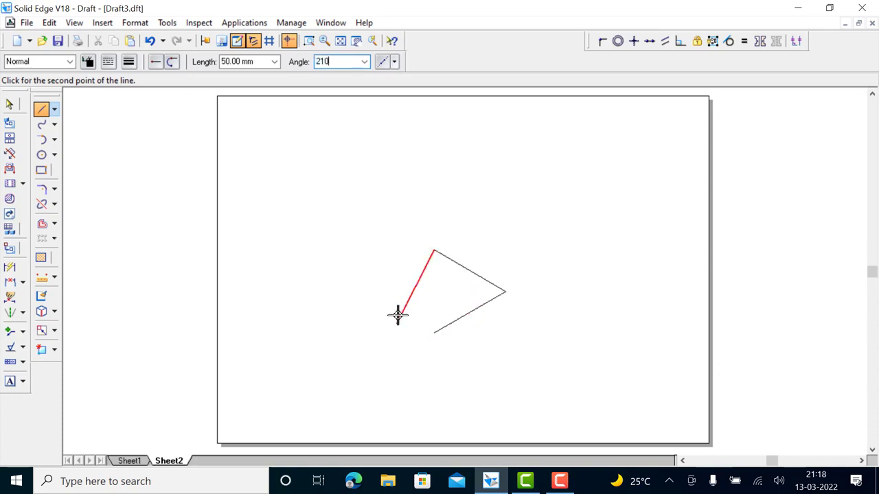
key(Return)
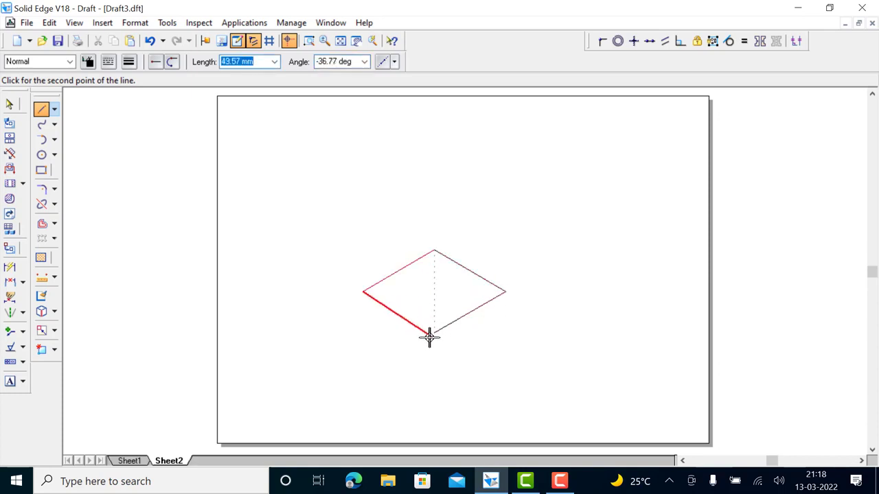
click(435, 331)
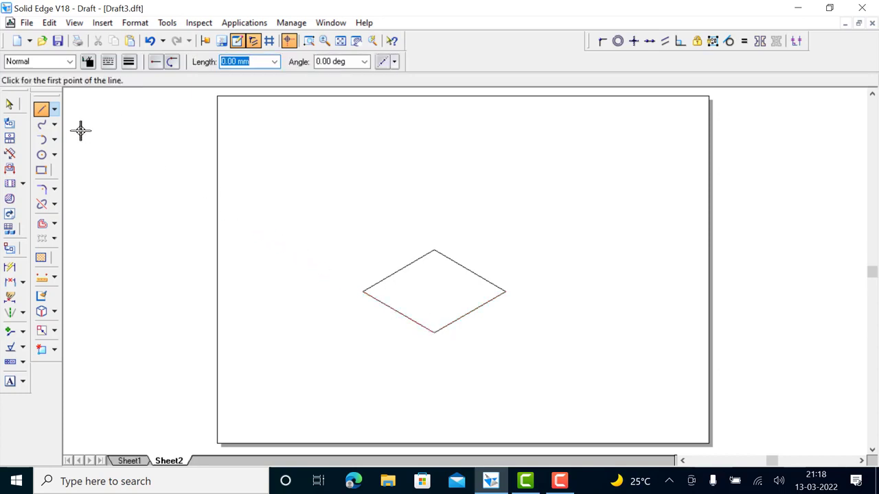
key(Escape)
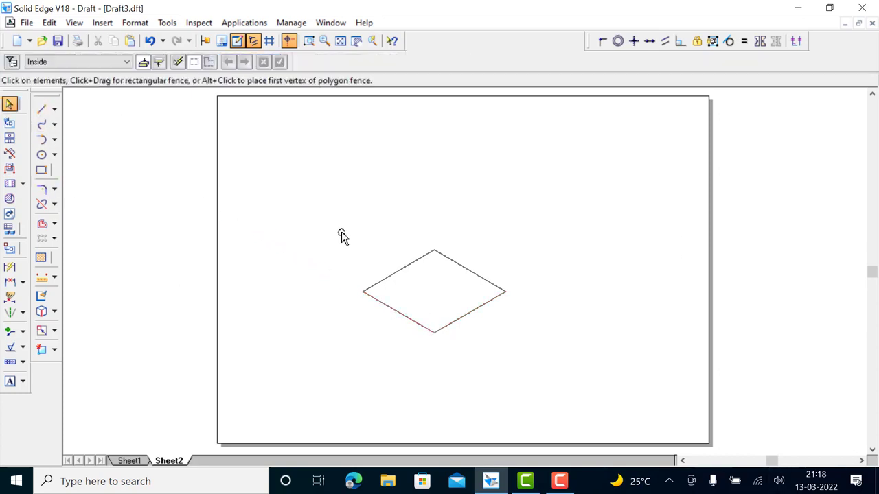
- Select all four sides of the rhombus and reposition it near the lower edge of the sheet
drag(328, 226, 523, 388)
click(505, 371)
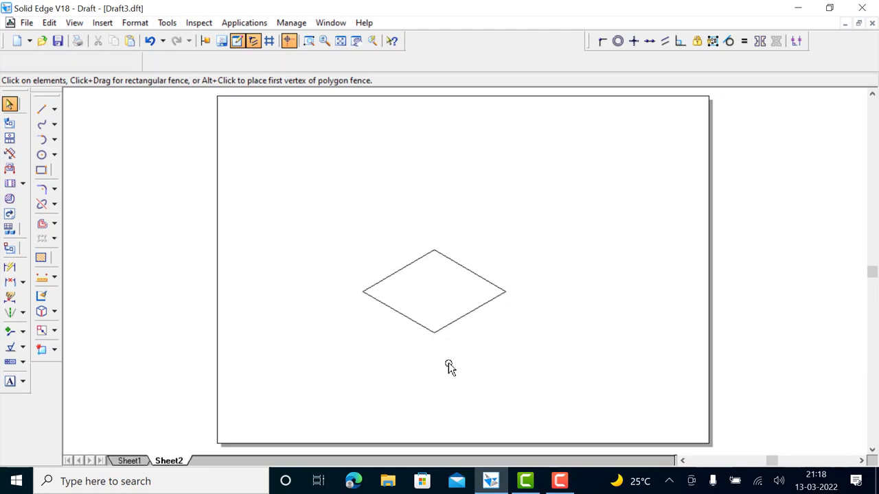
key(ctrl+a)
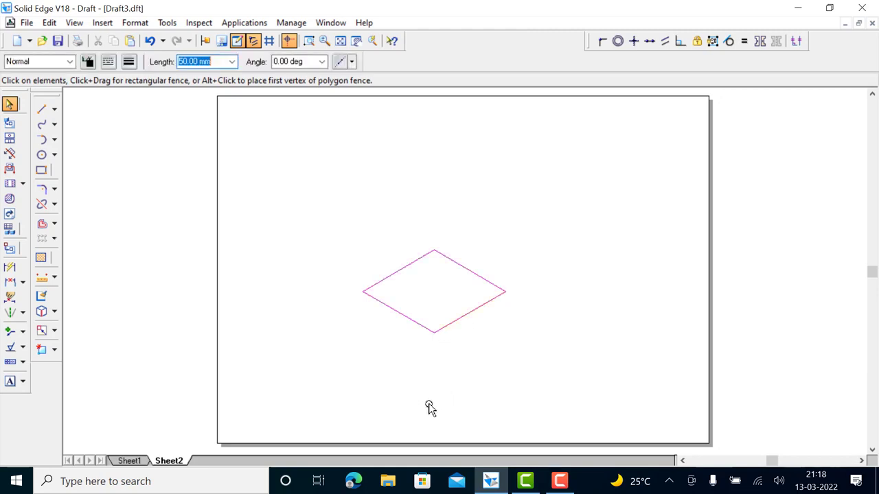
key(ctrl+c)
key(ctrl+v)
click(441, 411)
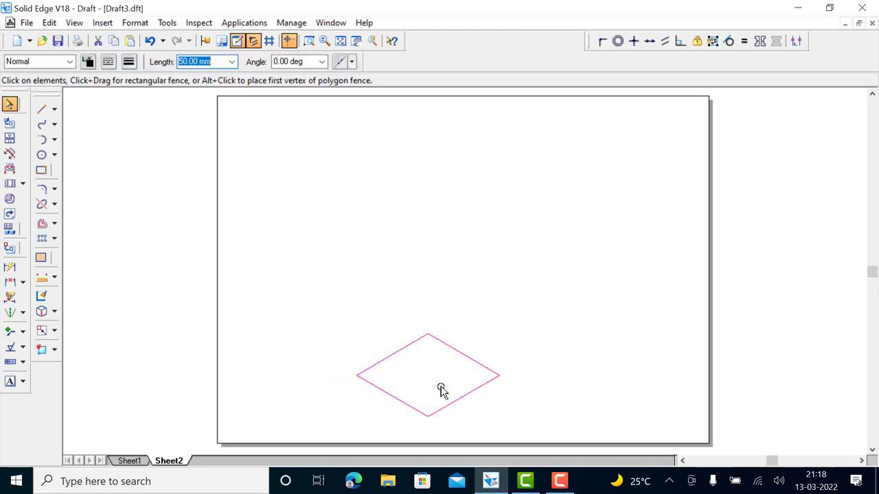
- Copy the rhombus 50 mm straight up from its bottom corner using the Move command with a 50 mm step distance
click(55, 330)
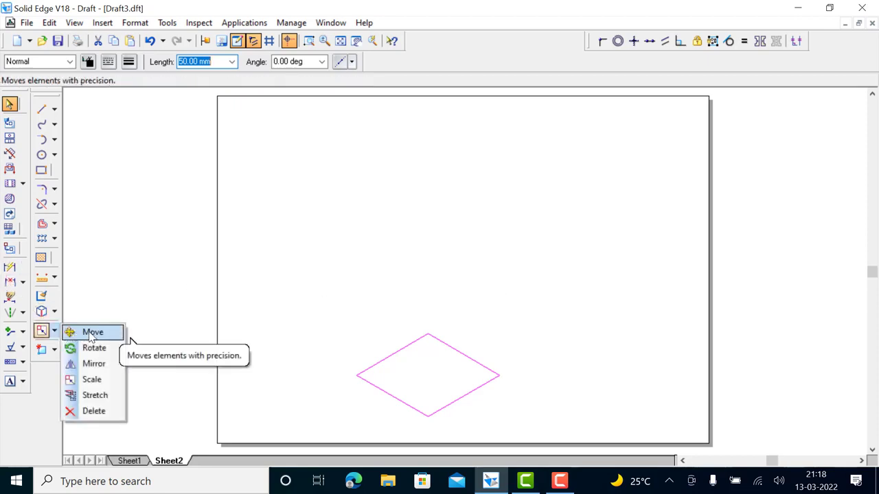
click(91, 333)
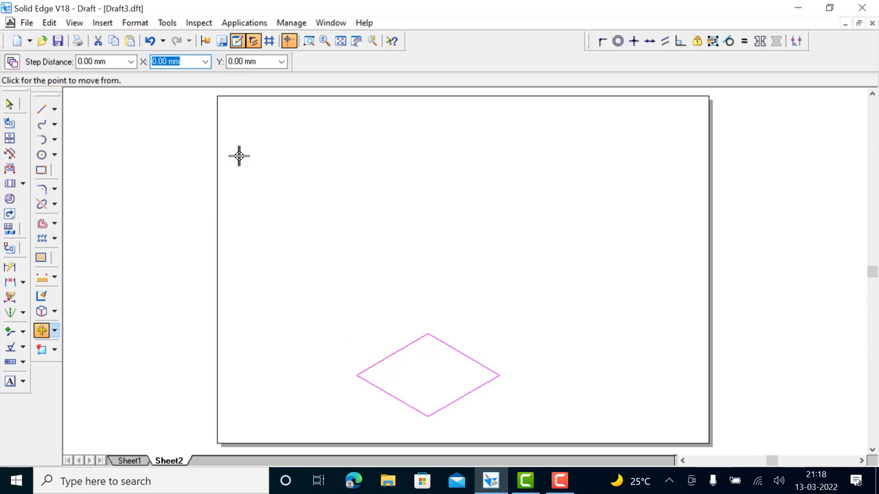
key(Tab)
key(Tab)
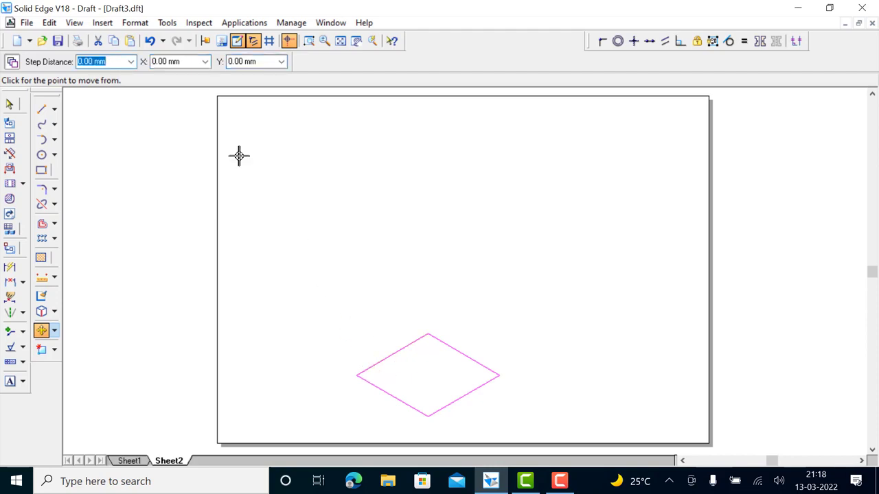
text(50)
key(Tab)
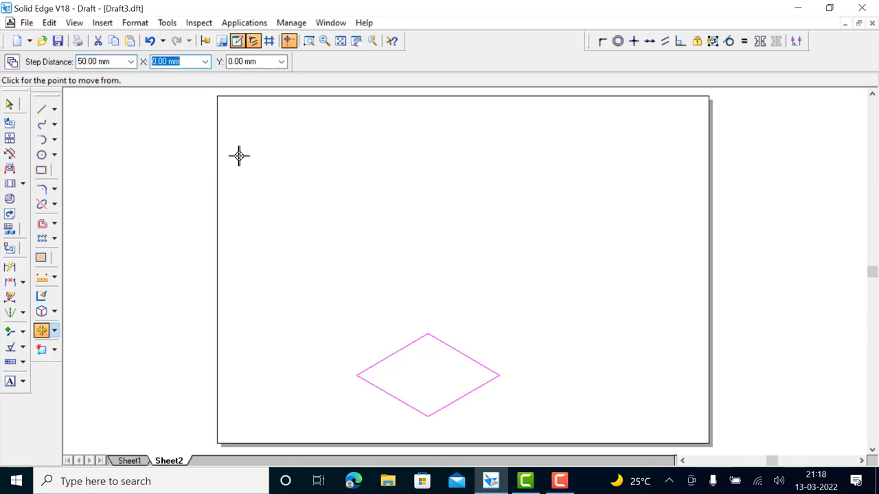
click(428, 416)
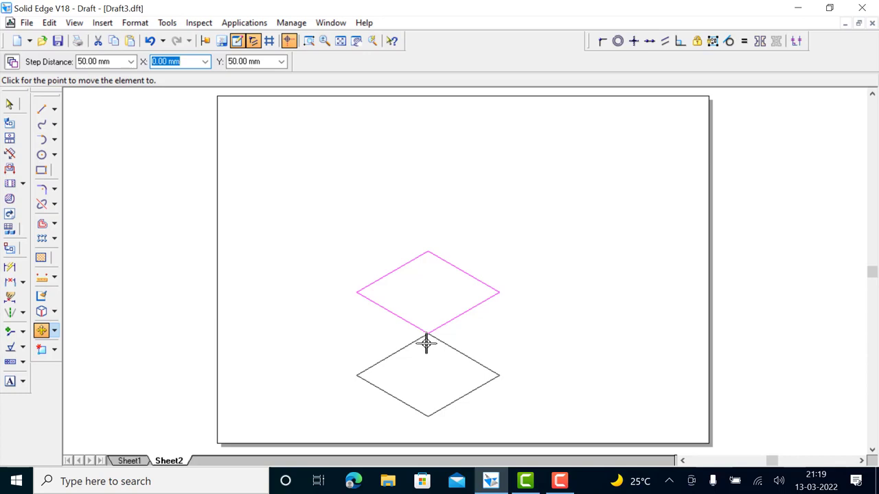
key(Return)
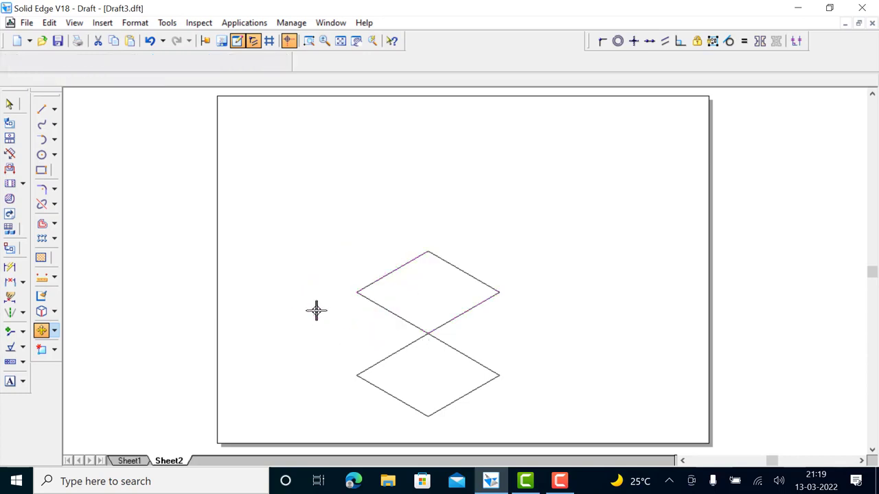
- Draw three vertical lines joining the left, front and right corners of the upper and lower rhombuses
click(42, 112)
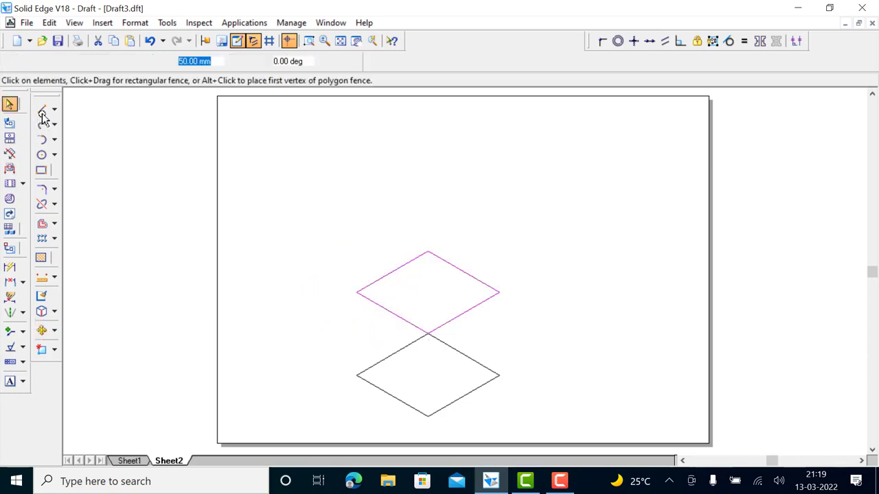
click(42, 112)
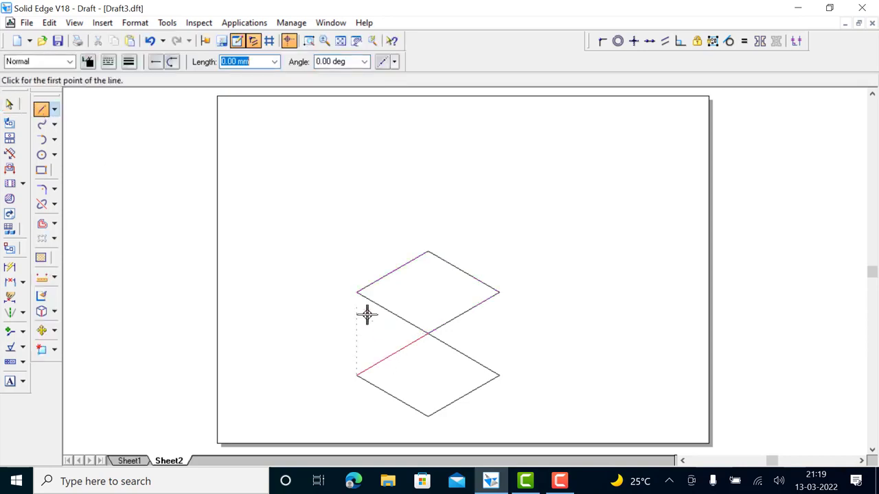
click(357, 293)
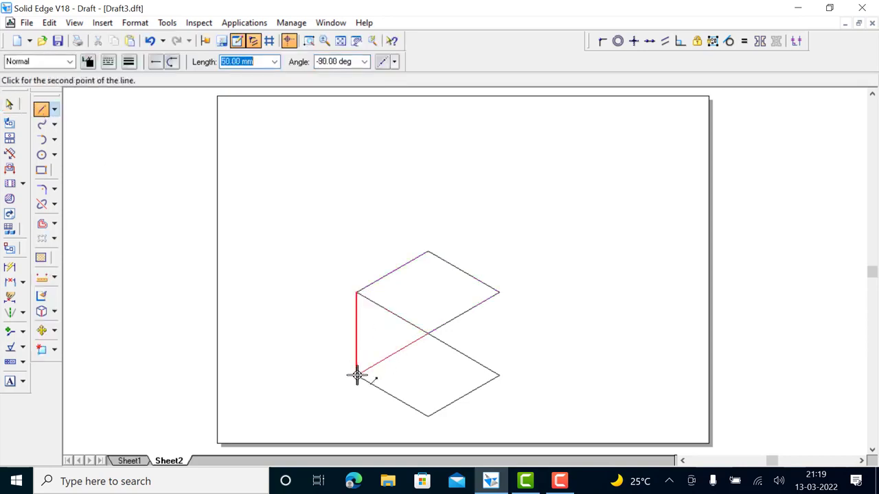
click(356, 374)
right_click(423, 354)
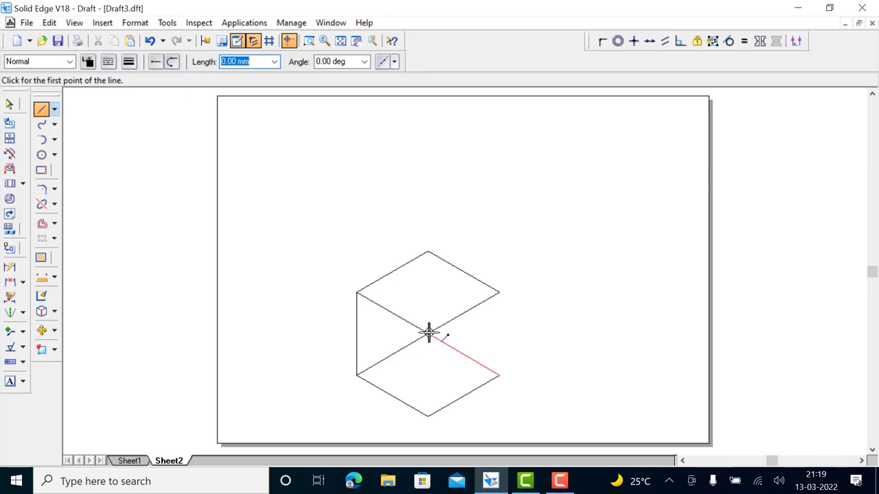
click(427, 334)
click(427, 415)
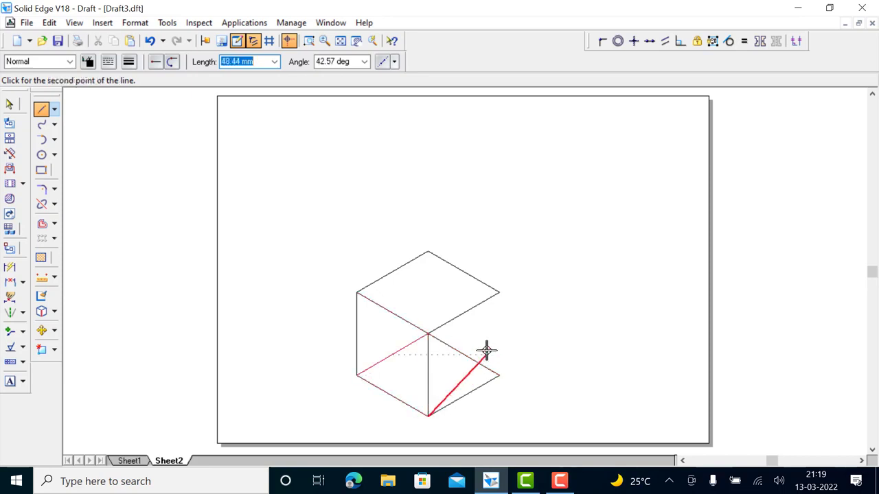
right_click(494, 316)
click(499, 294)
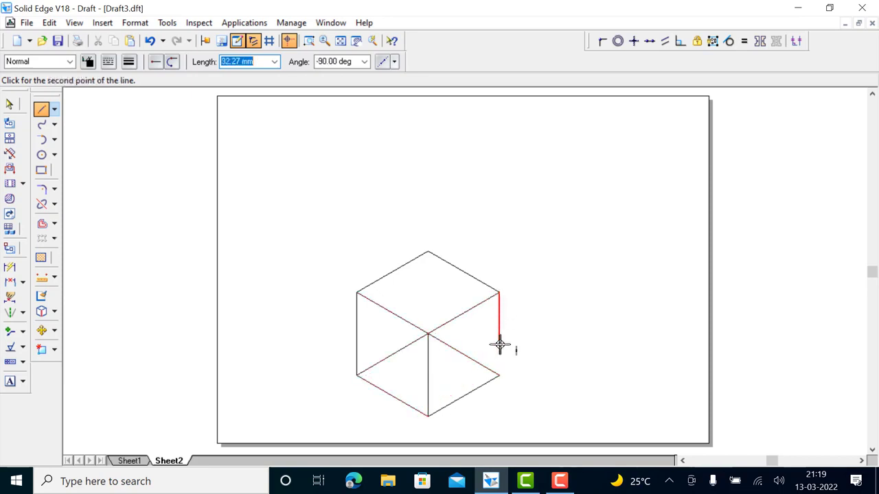
click(499, 374)
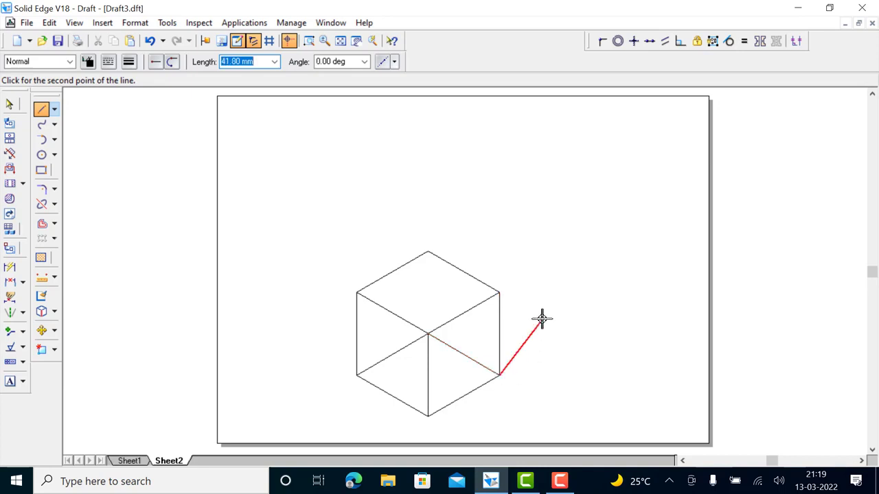
right_click(541, 318)
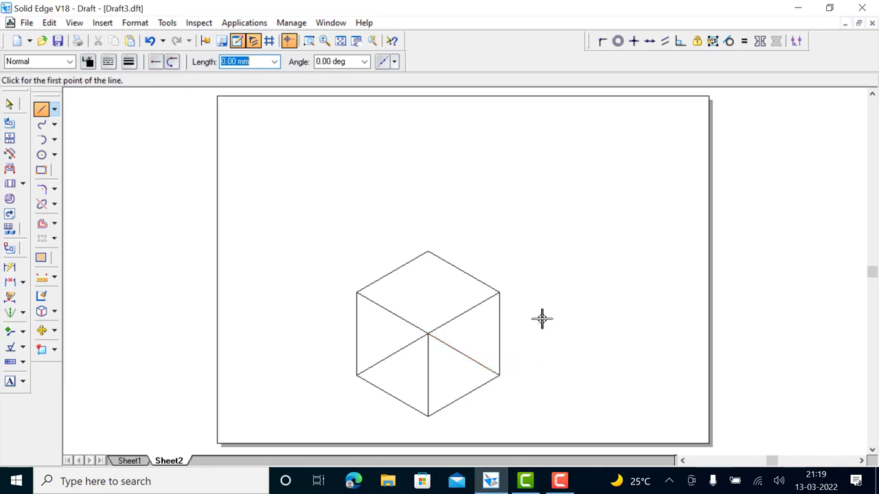
- Select the entire isometric cube and move it left on the sheet to free space beside it
click(10, 104)
drag(326, 237, 519, 430)
drag(481, 404, 415, 391)
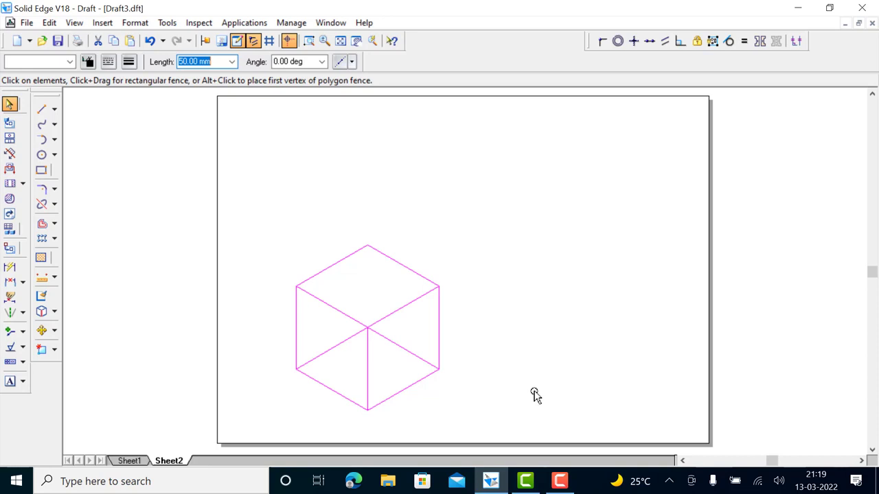
key(Escape)
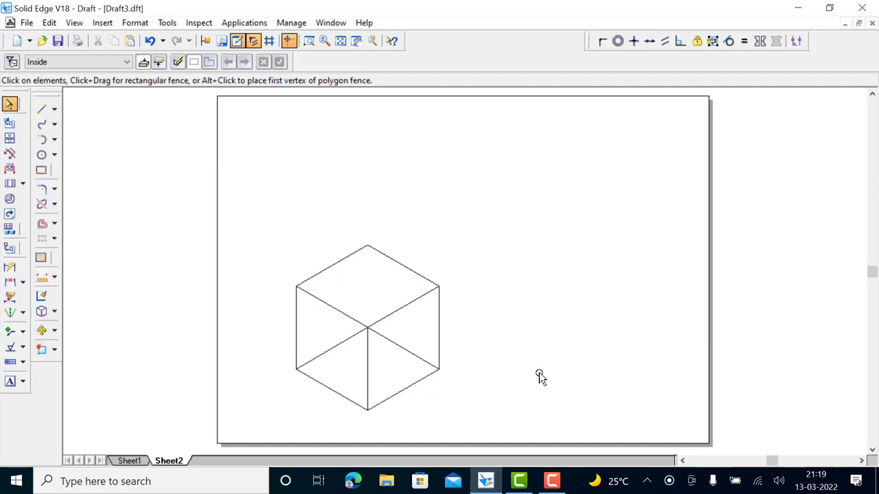
- Draw two connected 30 mm lines in the free space right of the cube, at 30 and 150 degrees
click(743, 460)
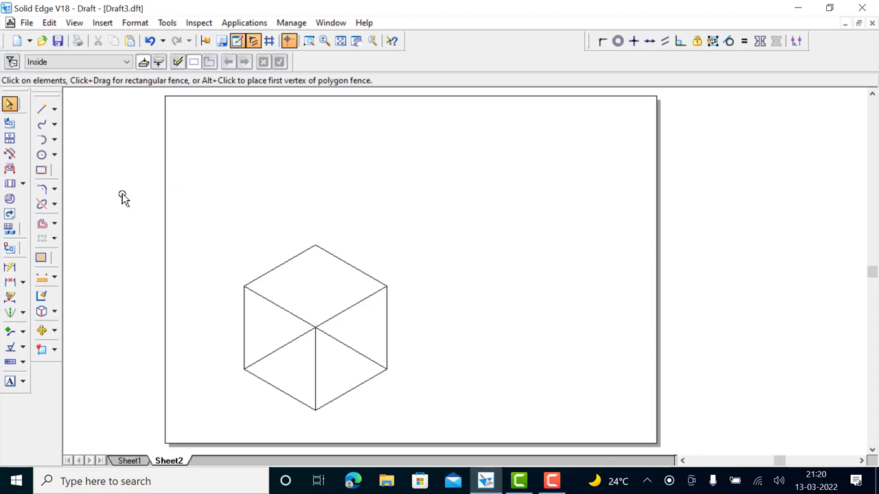
click(43, 110)
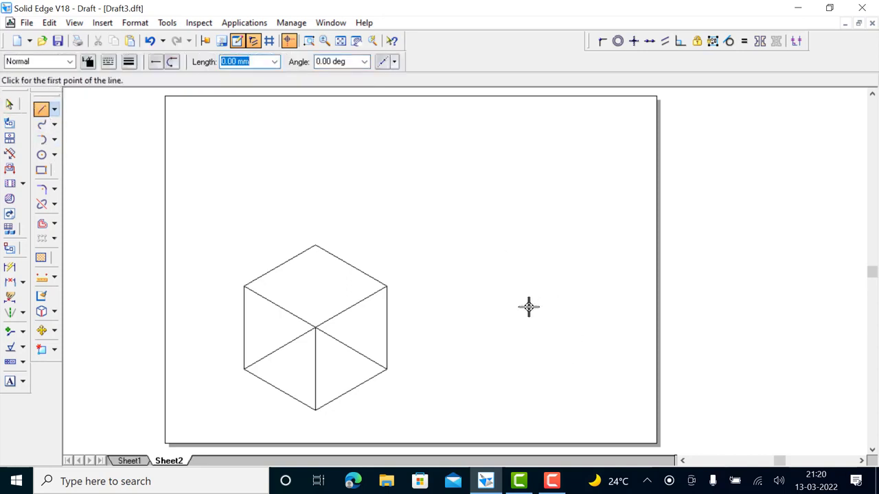
click(540, 355)
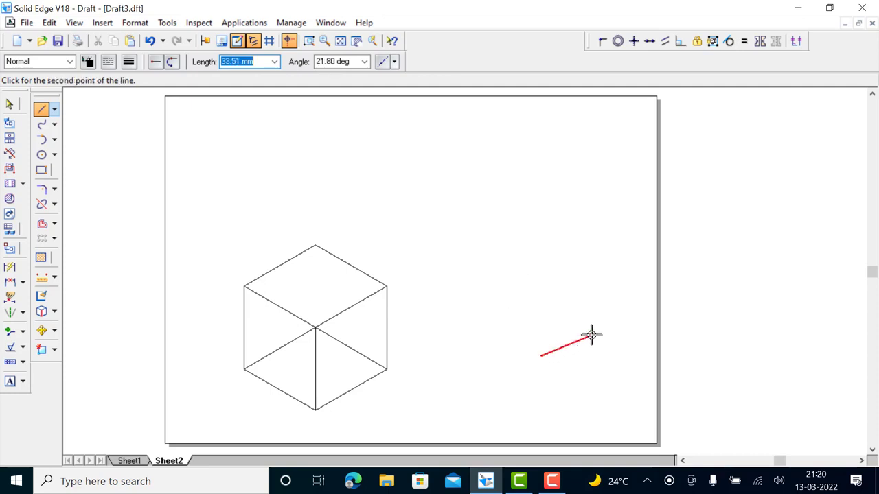
text(30)
key(Tab)
text(3)
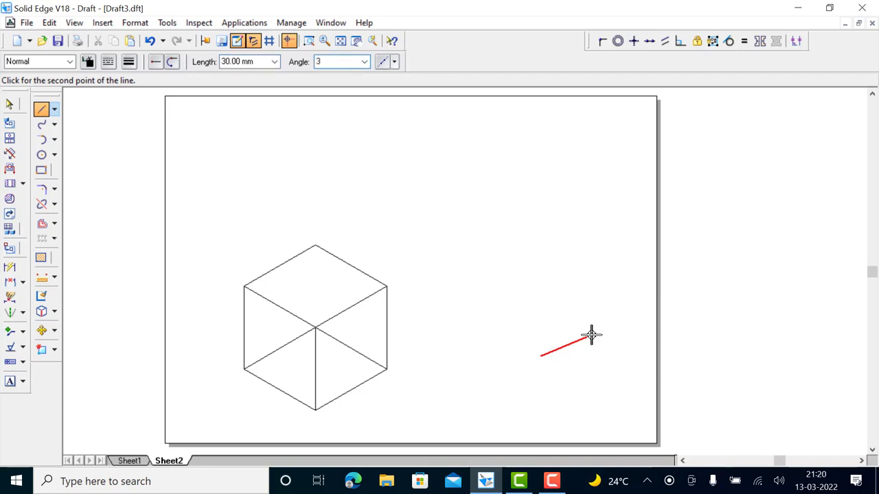
click(590, 334)
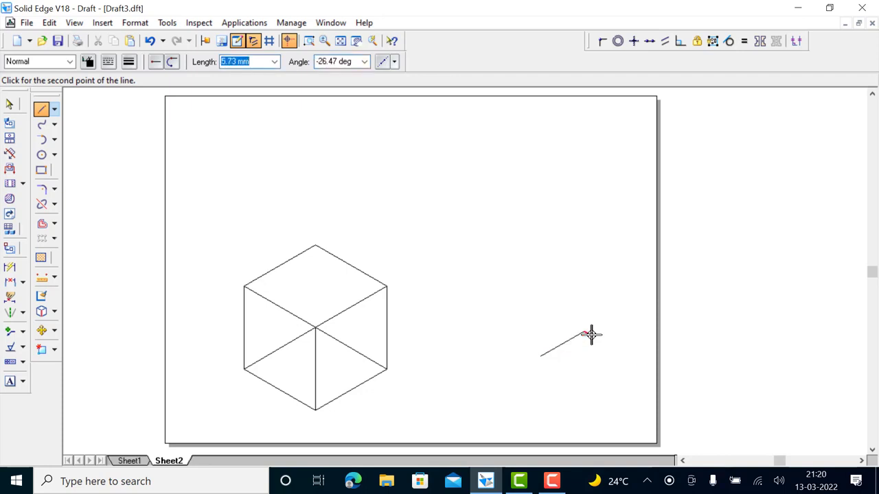
text(30)
key(Tab)
text(1)
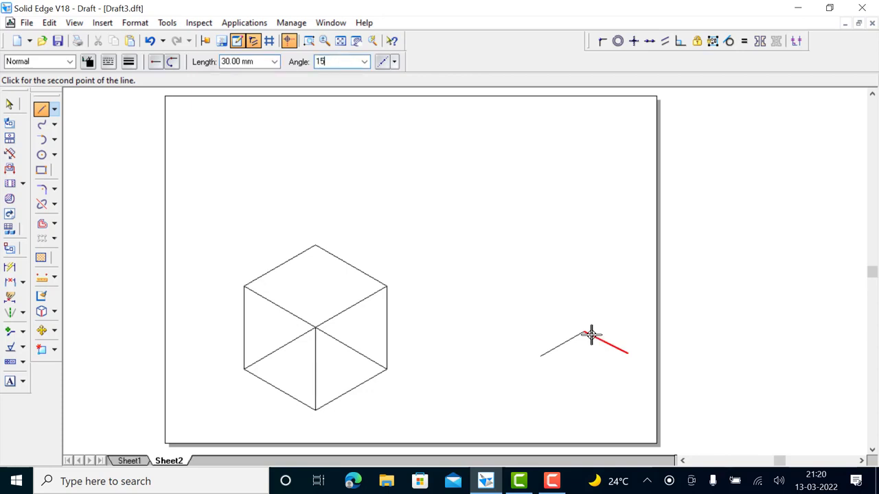
key(Return)
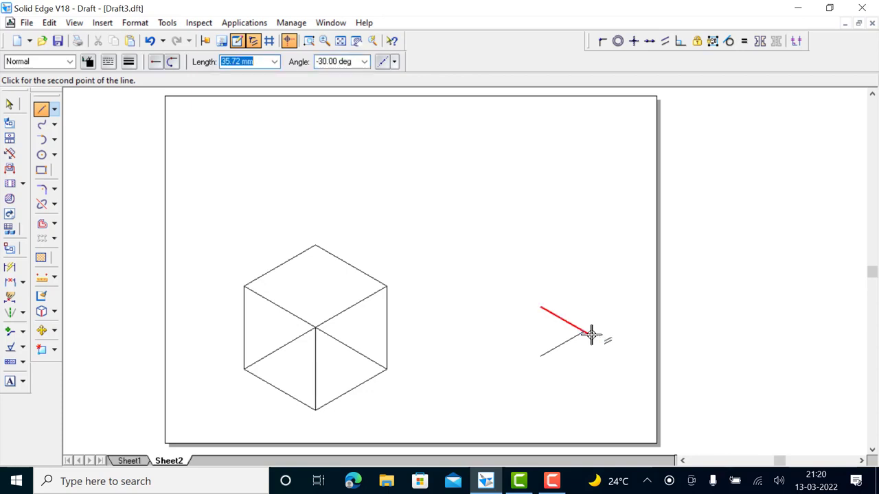
- Complete the 30 mm rhombus with a 30 mm side parallel to the first one and a closing side back to the start corner
text(30)
key(Tab)
text(21)
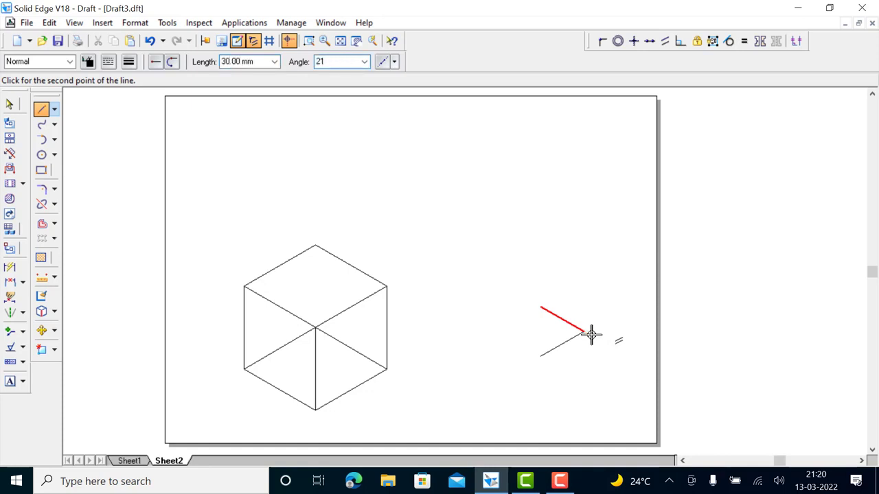
key(Return)
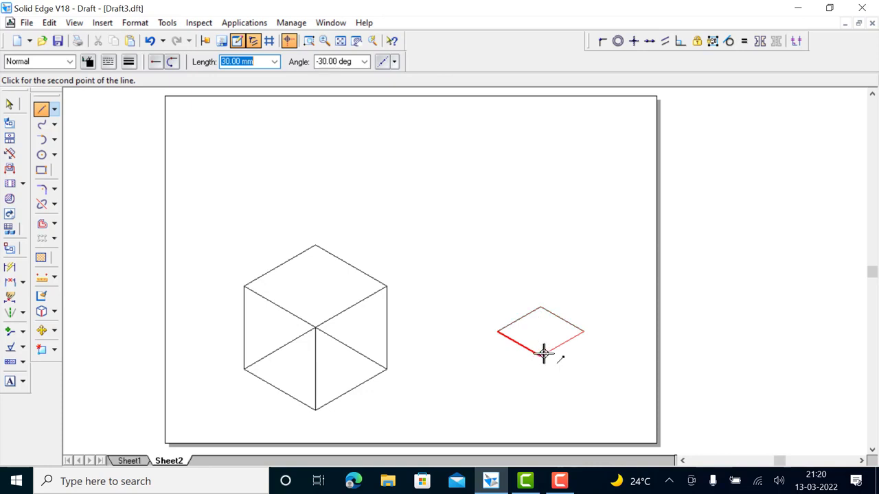
click(543, 353)
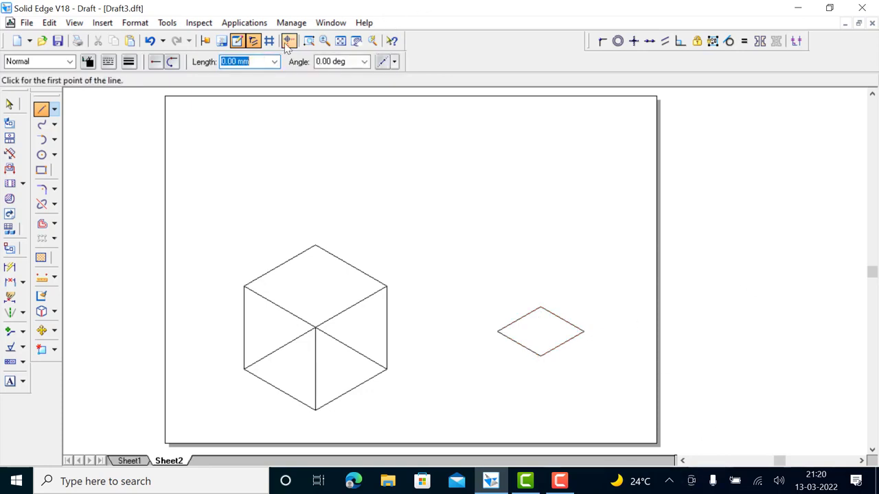
- Draw the horizontal and vertical diagonals of the 30 mm rhombus between its opposite corners
click(309, 40)
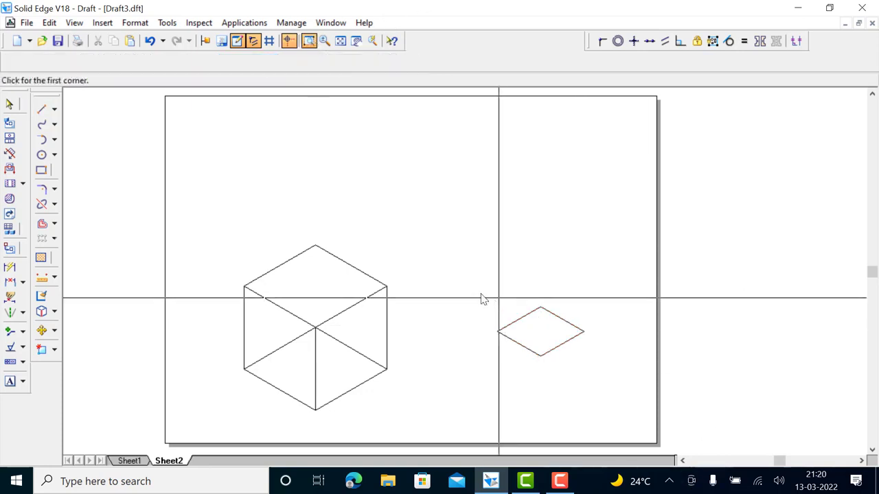
drag(480, 290, 617, 394)
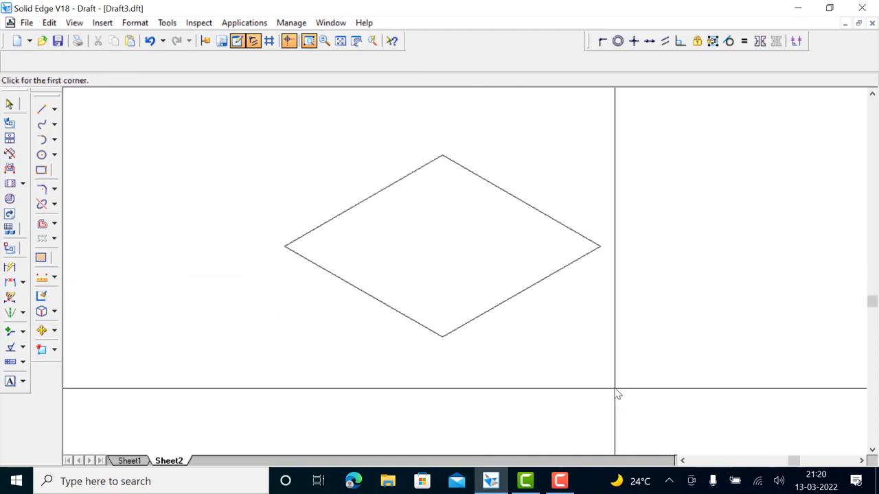
key(Escape)
key(l)
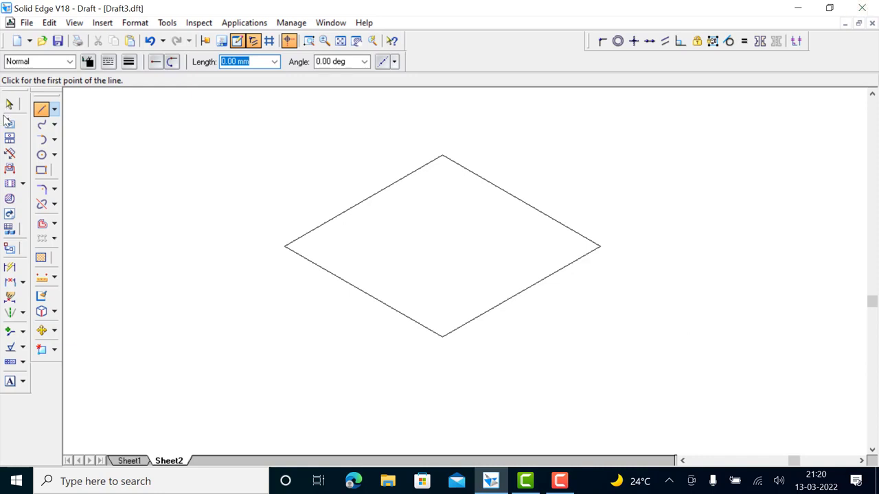
click(41, 111)
click(285, 246)
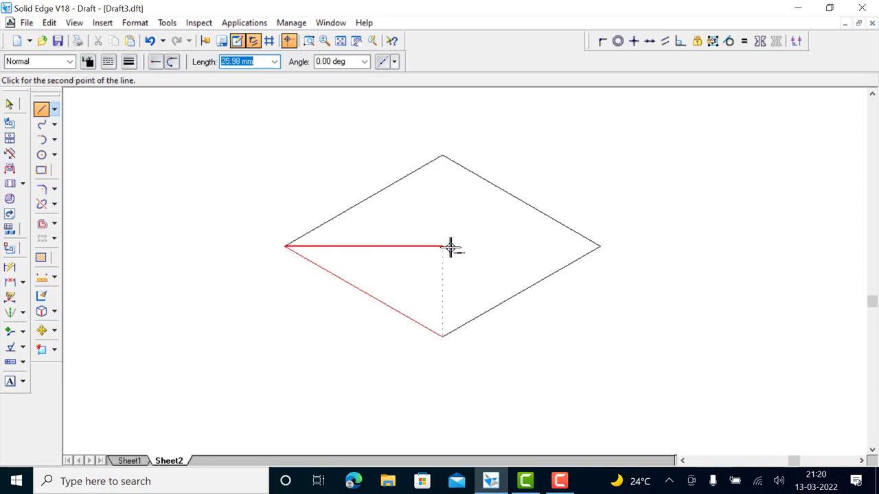
click(601, 246)
right_click(598, 214)
click(442, 336)
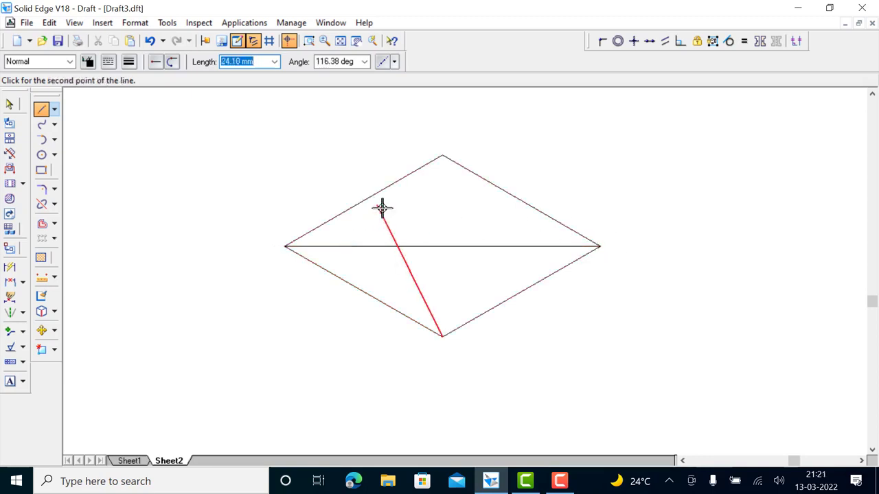
click(443, 156)
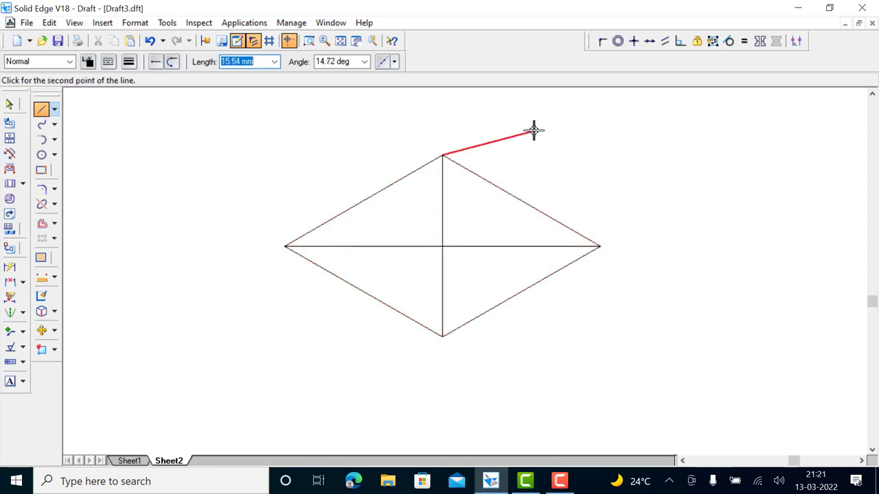
right_click(533, 132)
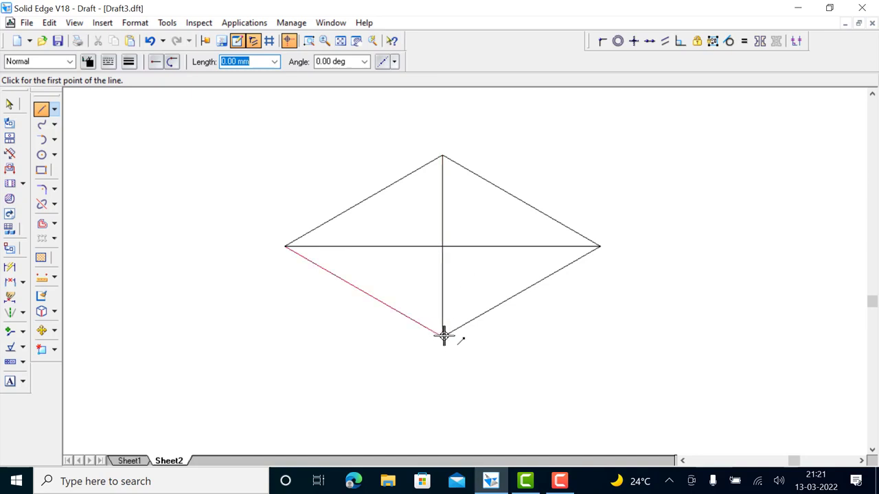
- Draw two lines from the bottom corner of the rhombus to the midpoints of its upper left and upper right sides
click(442, 336)
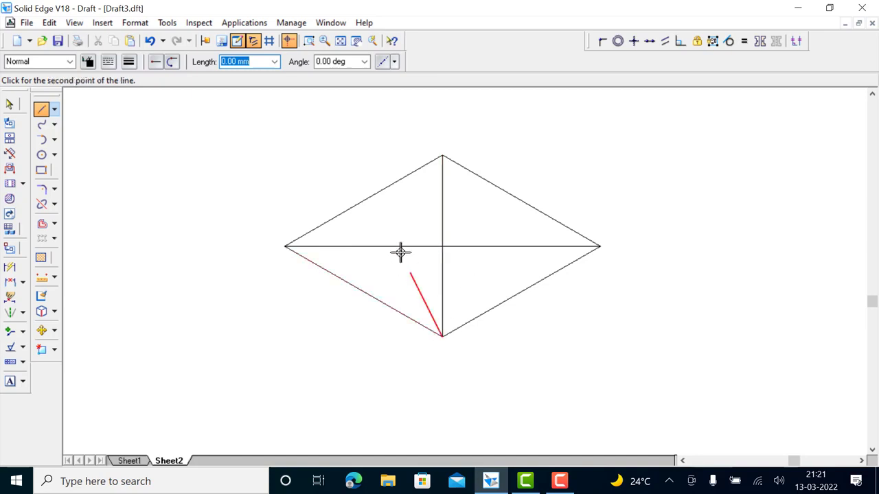
click(363, 202)
right_click(420, 200)
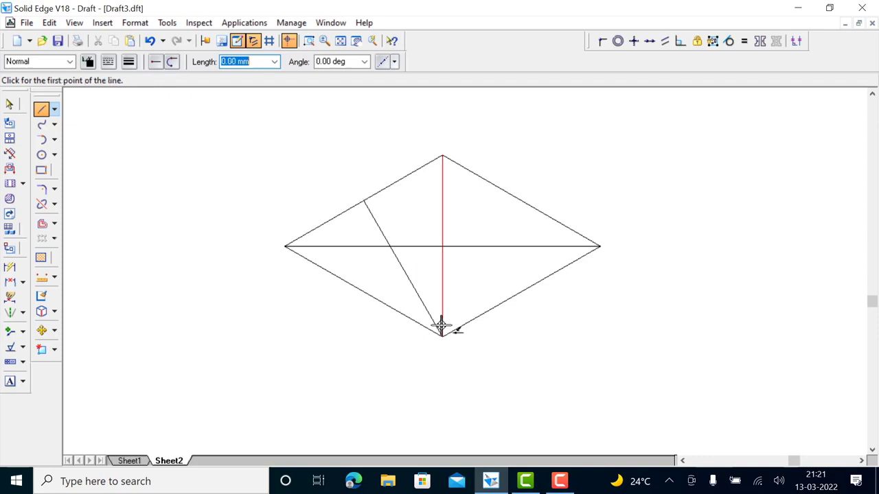
click(443, 336)
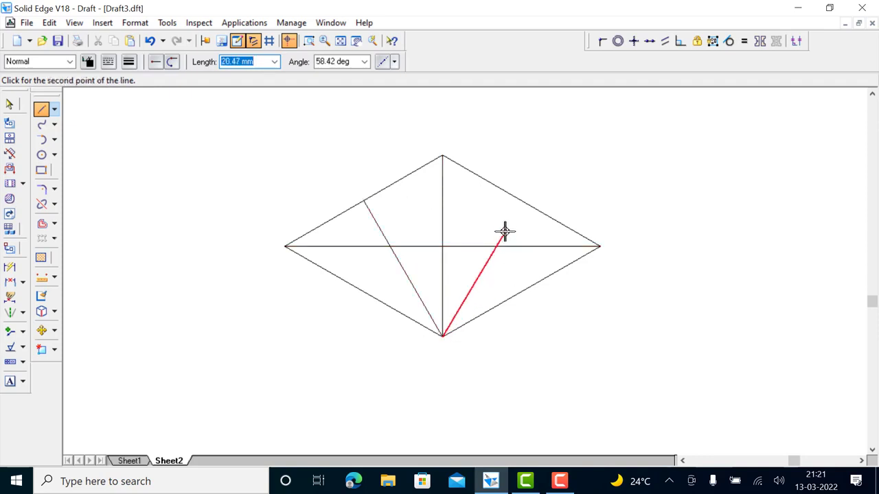
click(519, 200)
right_click(555, 186)
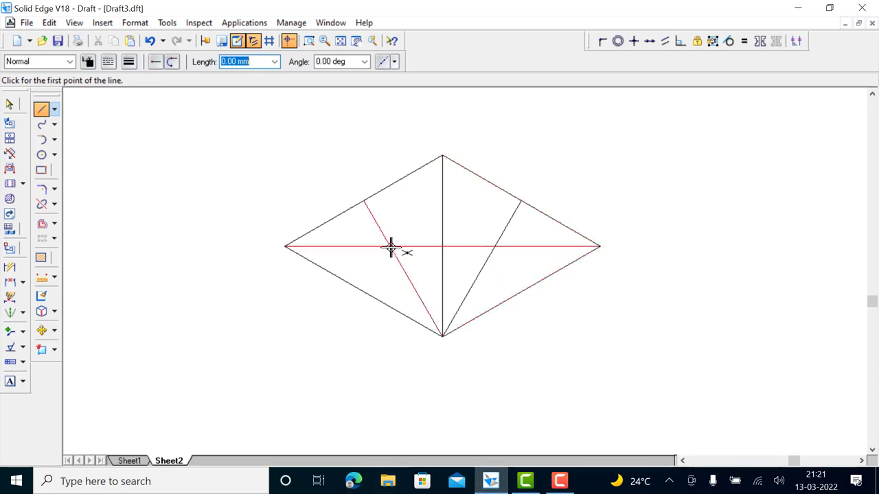
- Draw a center-point arc joining the midpoints of the left two sides, centered where the left slanted line crosses the horizontal diagonal, radius about 8.7 mm
click(55, 140)
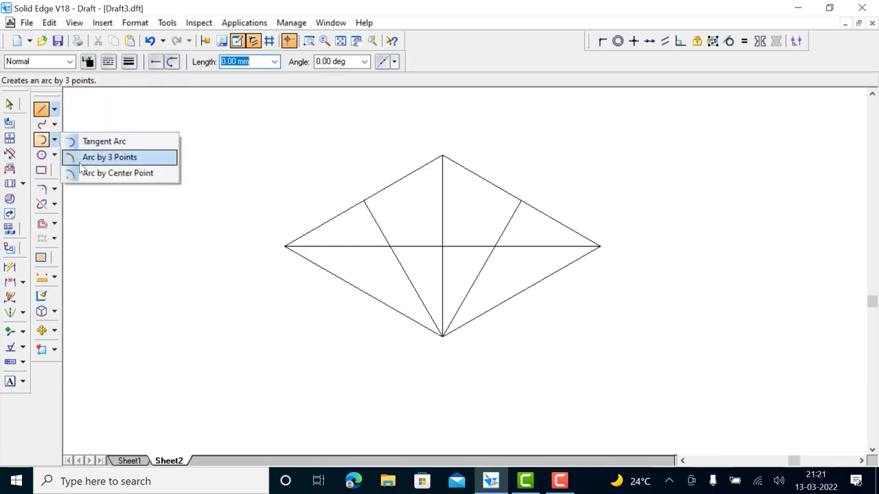
click(103, 175)
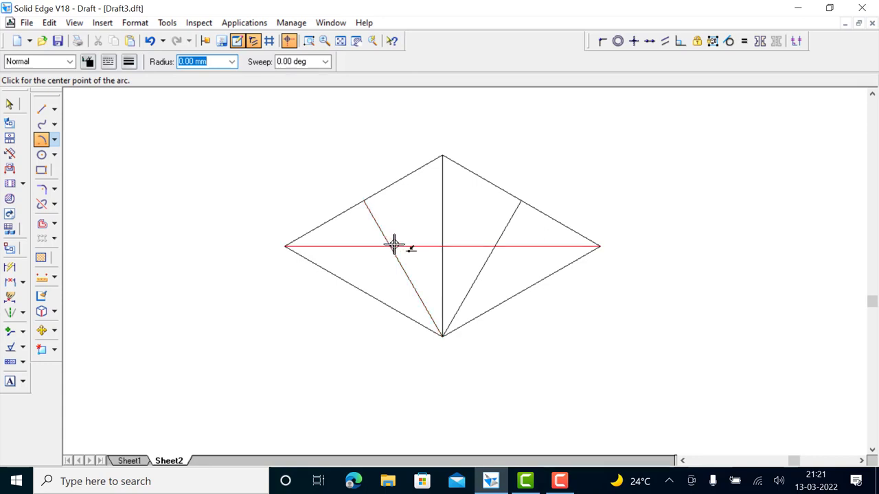
click(388, 245)
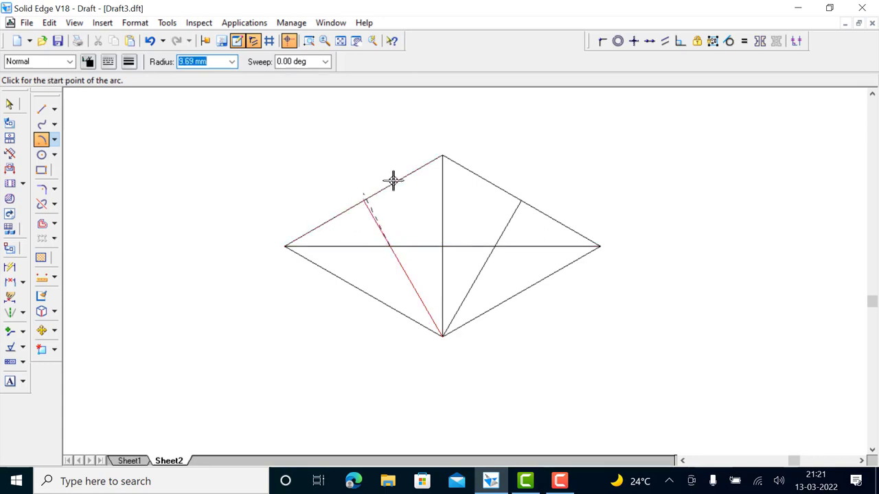
click(364, 200)
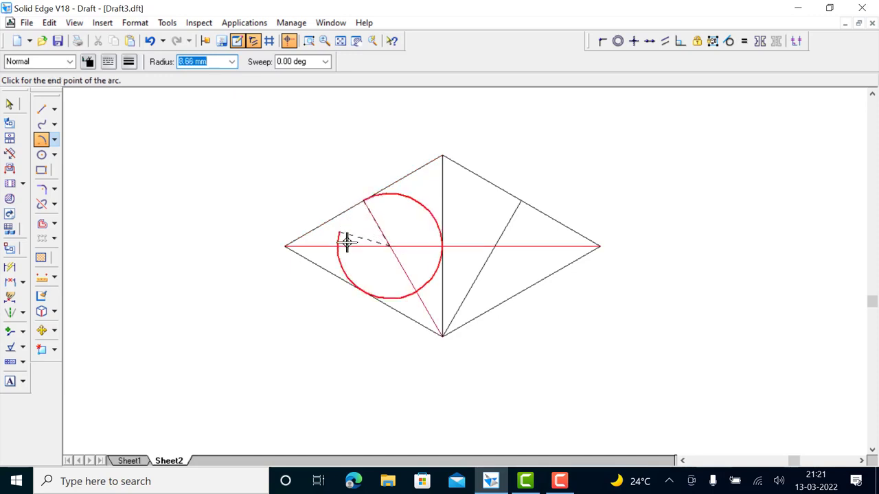
right_click(350, 202)
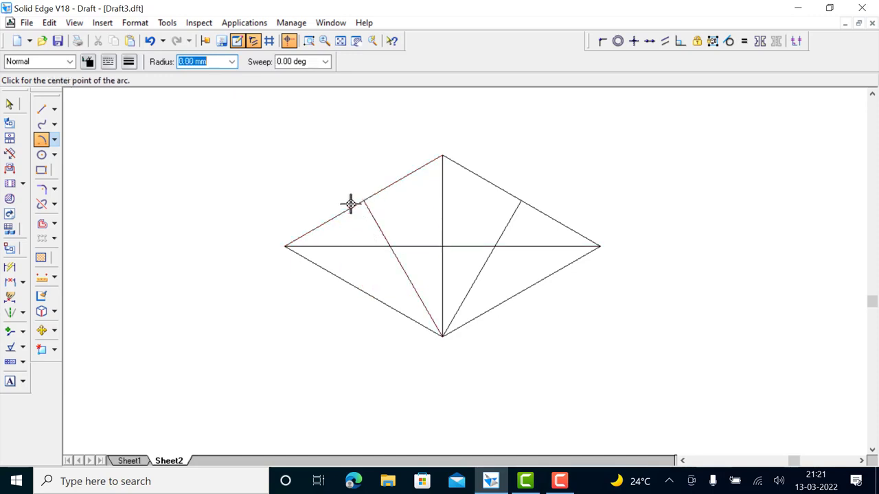
click(388, 246)
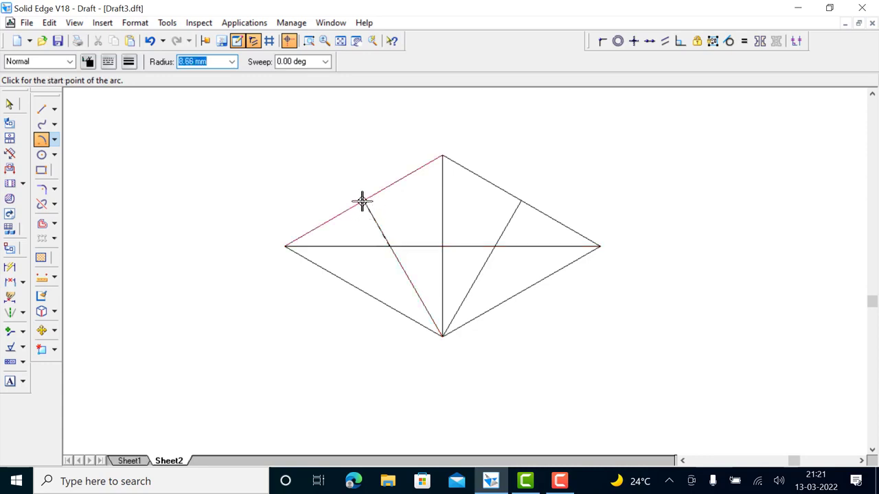
click(363, 201)
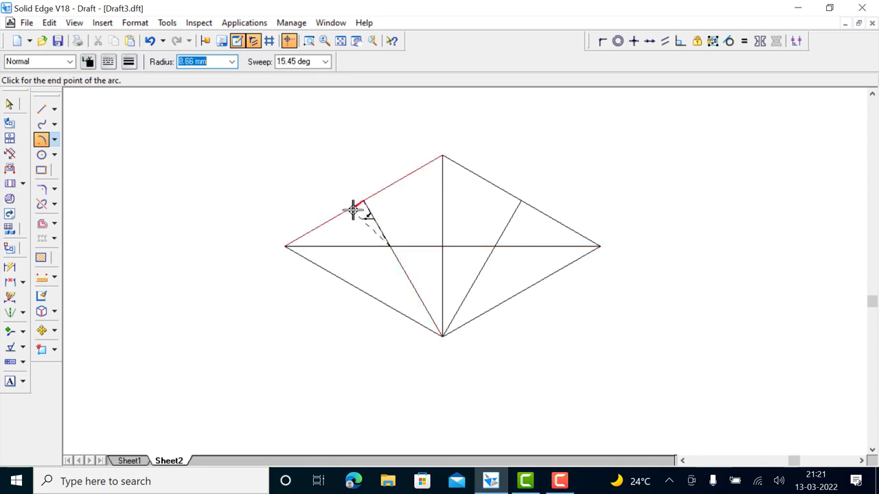
click(363, 289)
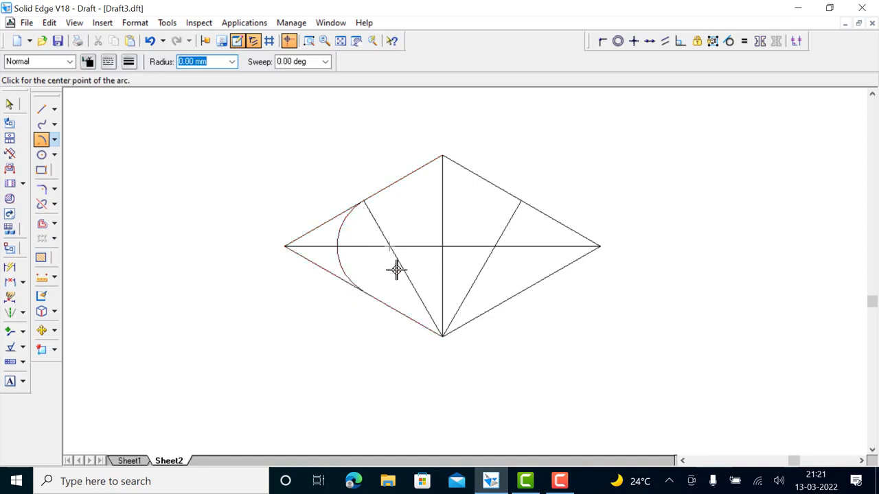
- Draw the matching right arc, radius about 8.7 mm, between the right two sides' midpoints, centered where the right slanted line crosses the horizontal diagonal
click(495, 246)
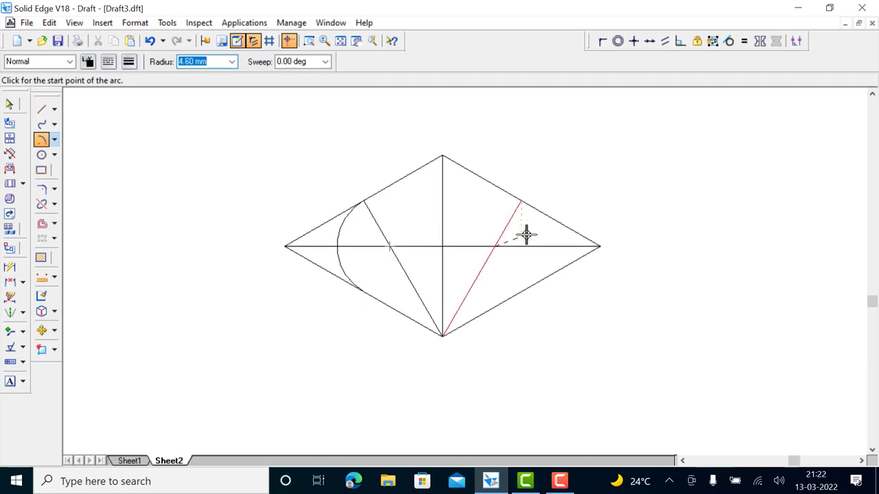
click(523, 201)
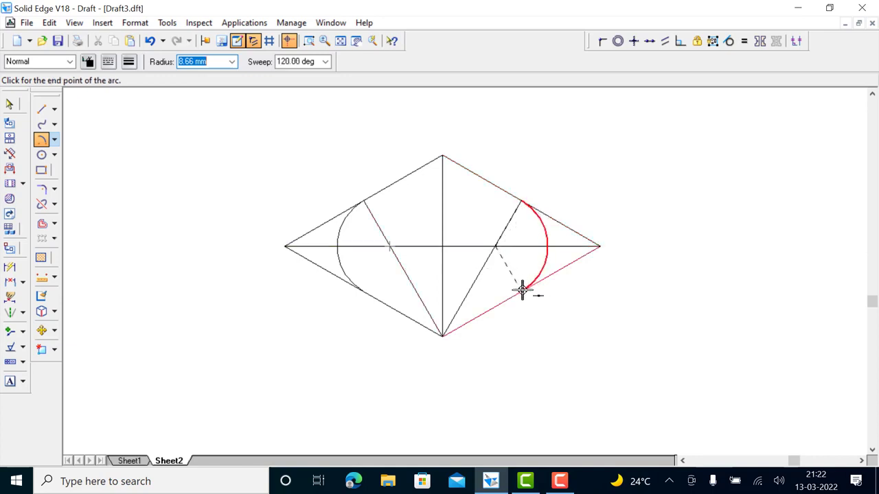
click(523, 290)
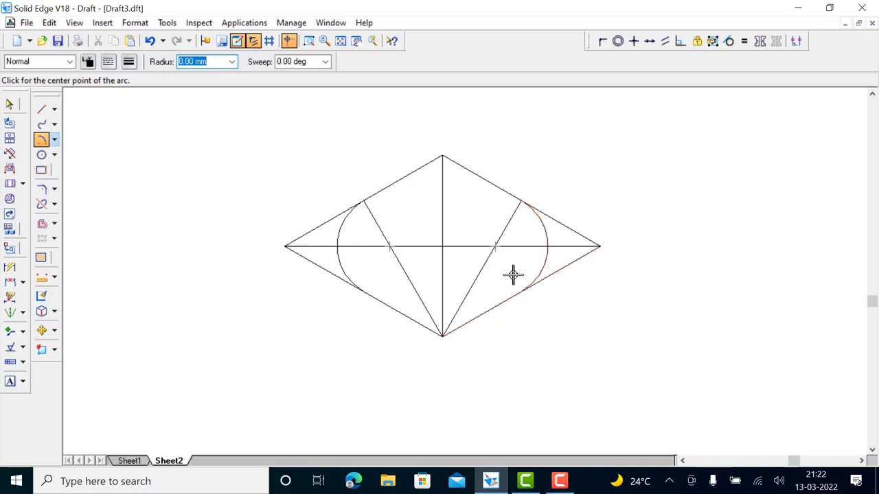
- Close the isometric circle with two arcs of about 26 mm radius, centered on the bottom and top corners and joining the small arcs' ends
click(443, 335)
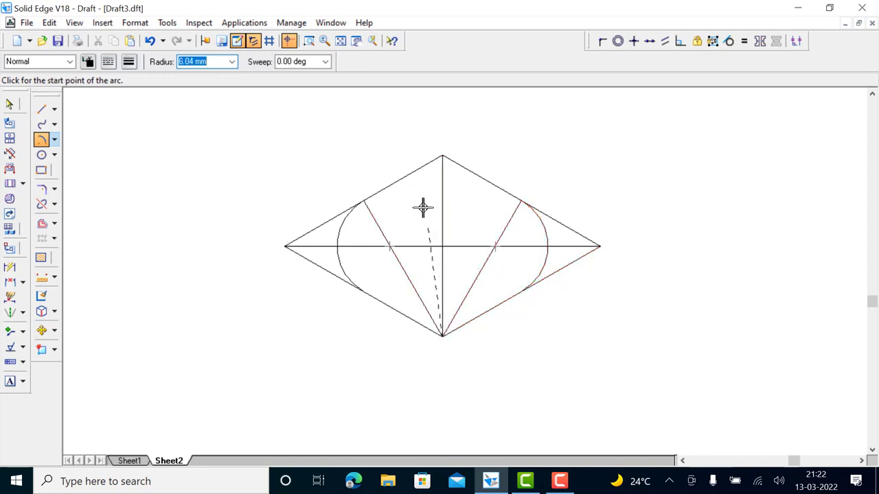
click(365, 200)
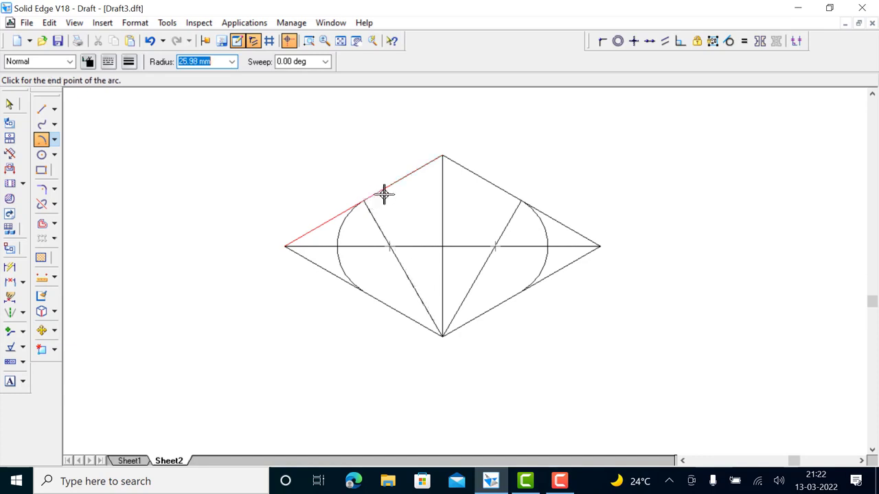
click(522, 203)
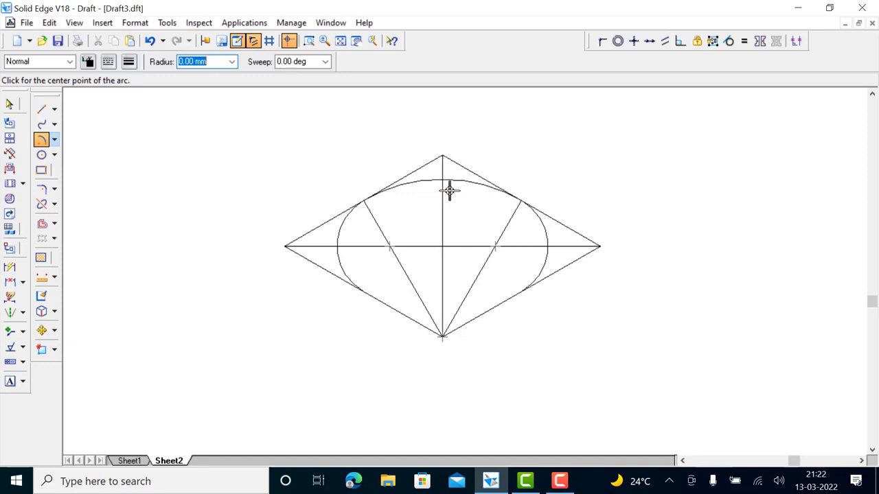
click(442, 155)
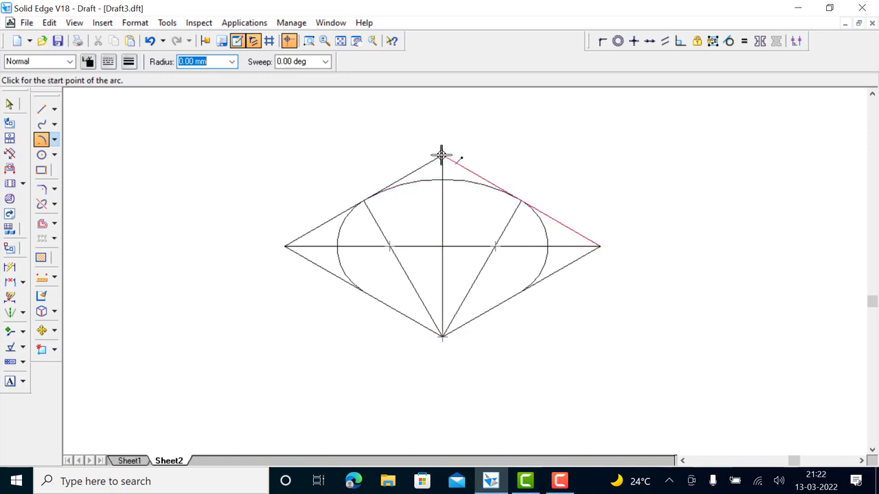
click(363, 294)
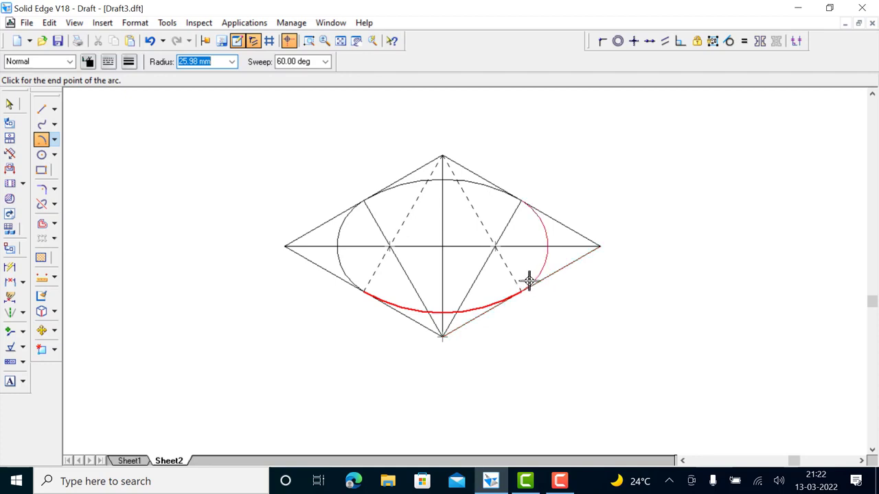
click(521, 287)
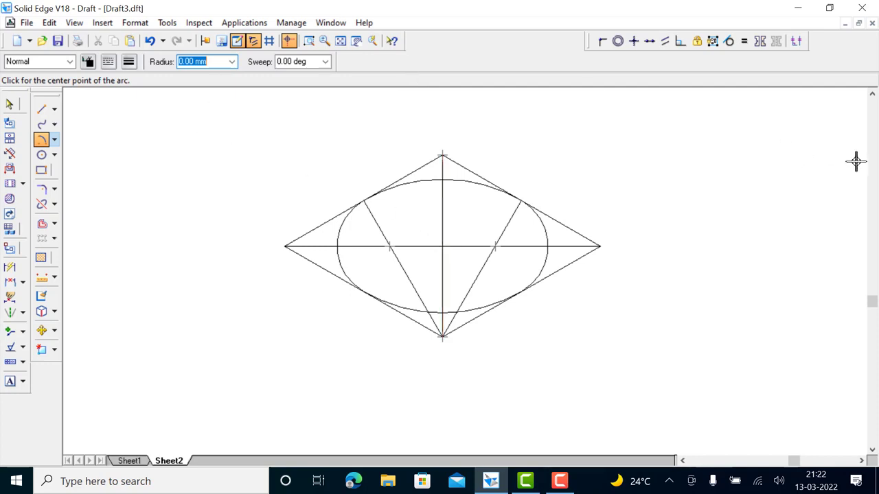
- Draw a 40 mm vertical axis line upward at 90 degrees from the intersection of the rhombus diagonals
click(872, 94)
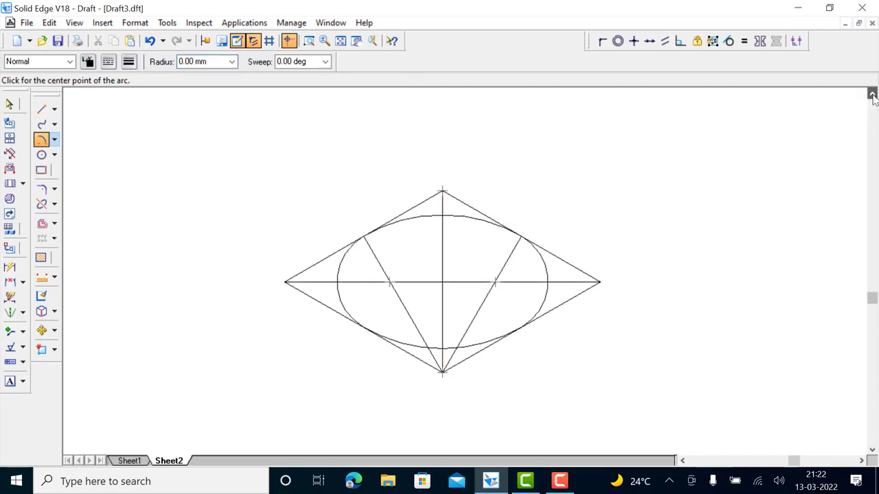
click(872, 95)
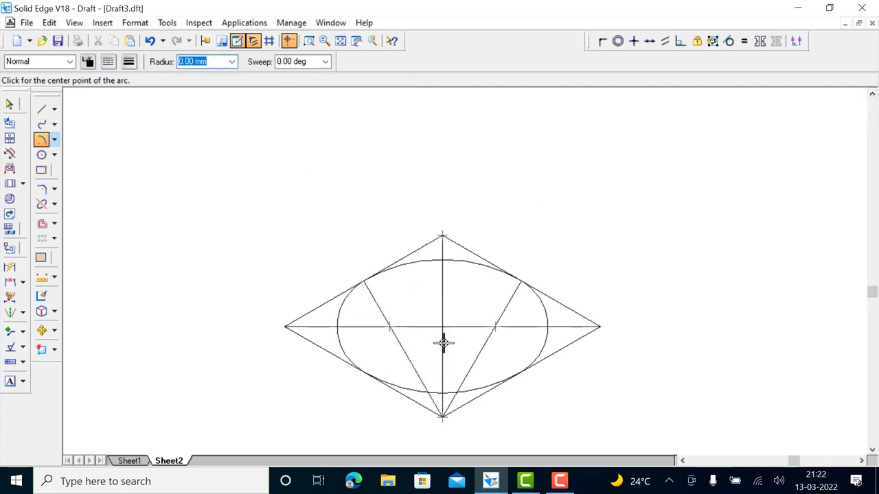
click(41, 108)
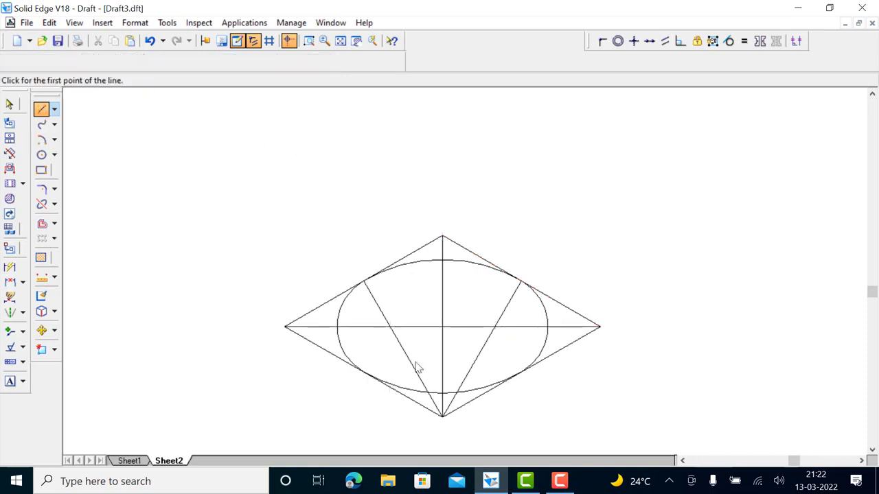
click(443, 326)
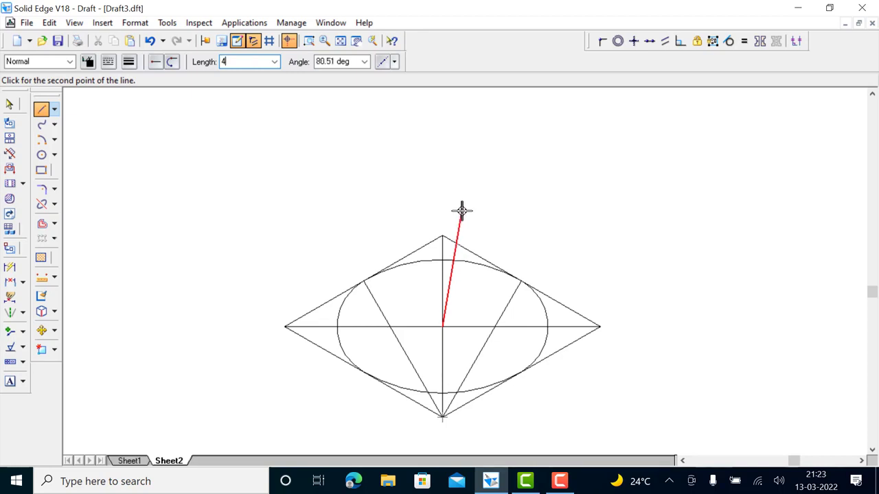
text(40)
key(Tab)
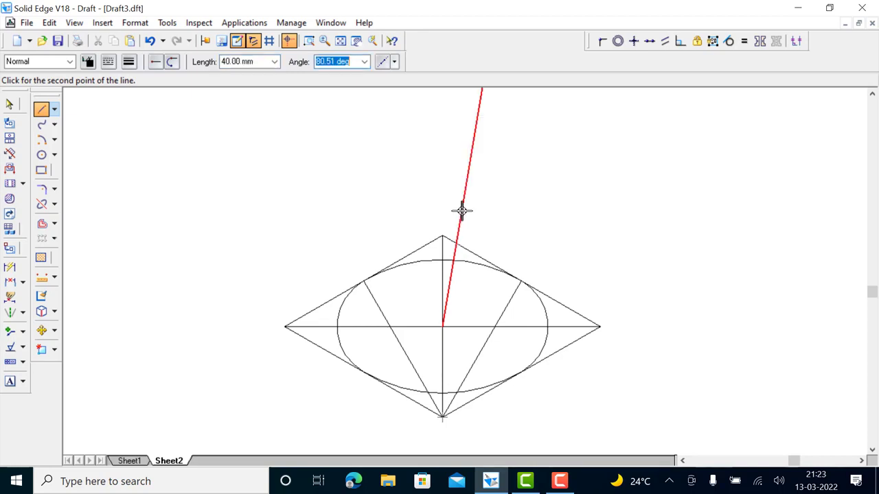
scroll(496, 128, up, 1)
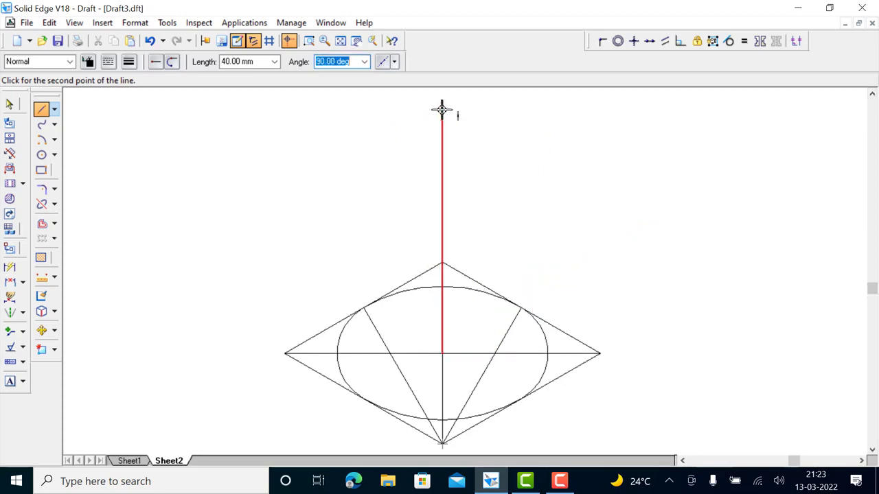
click(443, 106)
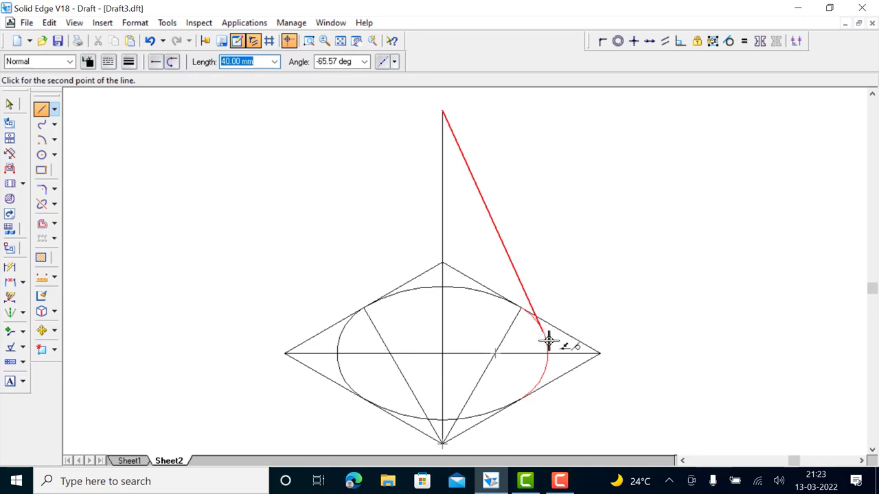
- Draw the cone's two slanted sides from the axis's upper end, tangent to the right and left small arcs
click(563, 271)
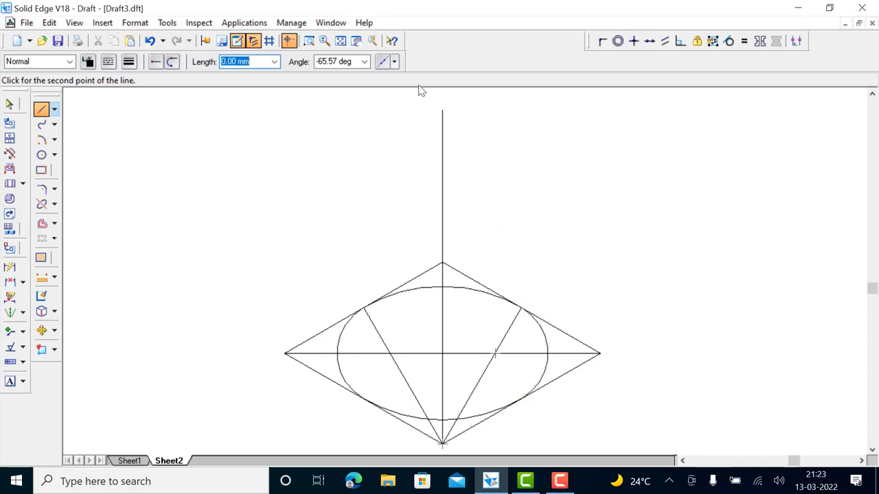
right_click(540, 177)
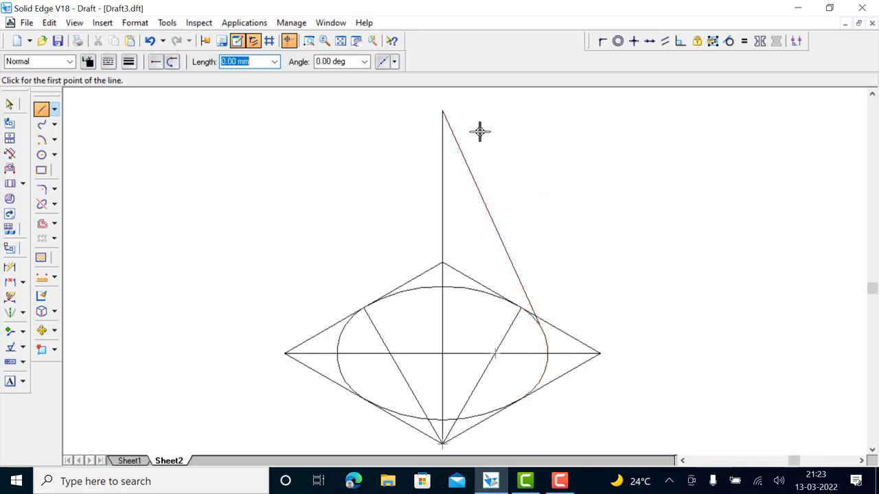
click(441, 110)
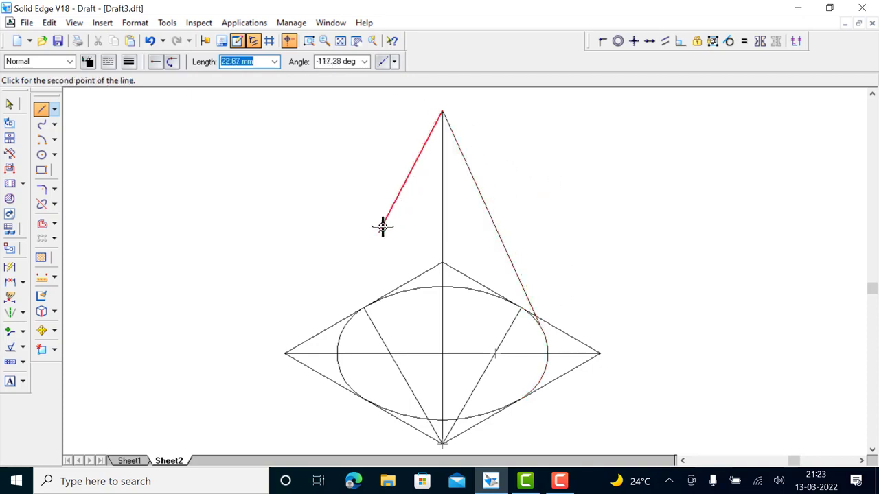
click(338, 335)
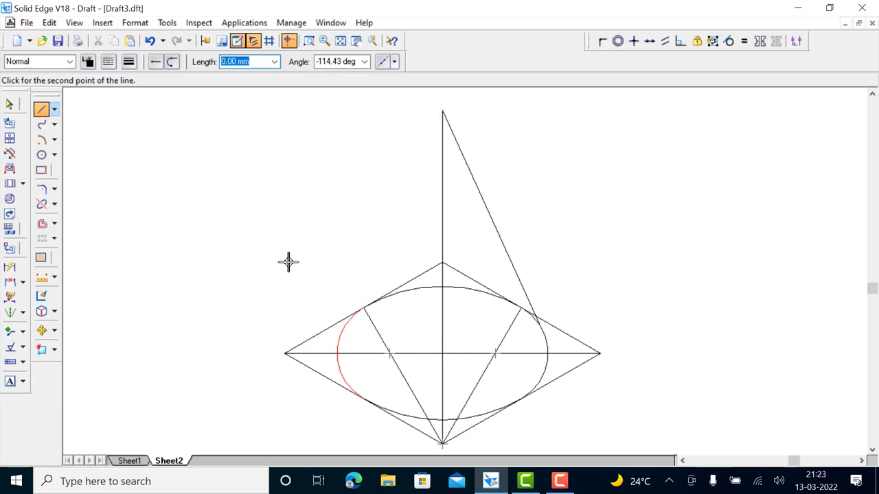
right_click(150, 172)
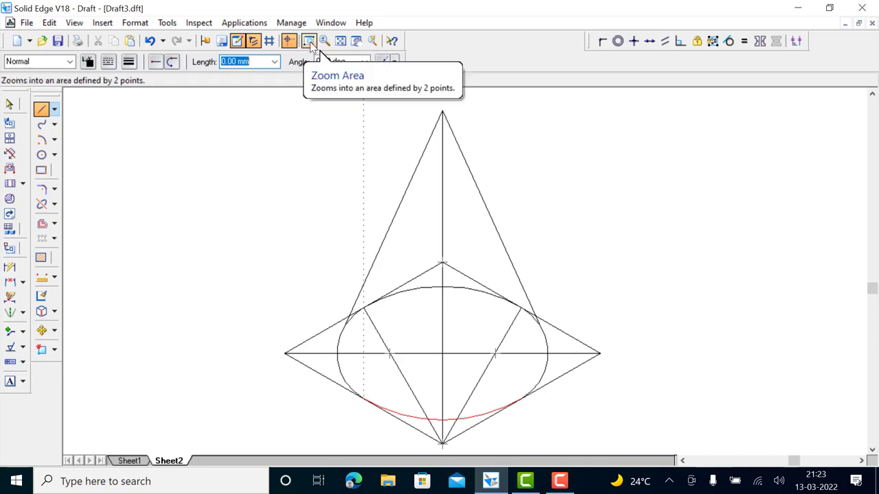
- Make the whole cone construction, including its rhombus and axis, a rigid set
click(339, 41)
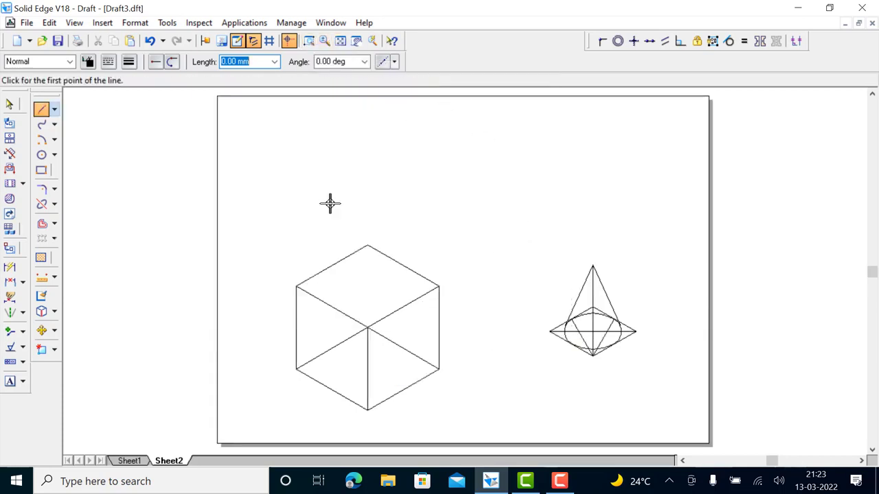
click(9, 104)
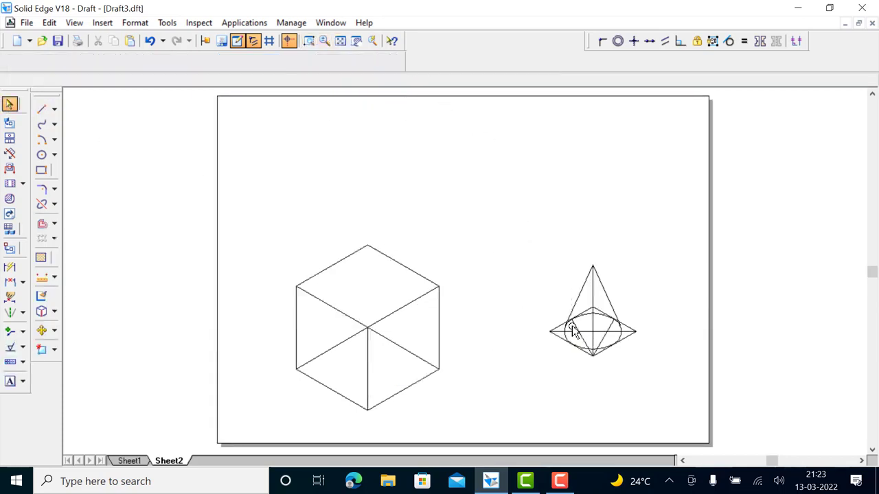
drag(514, 243, 662, 380)
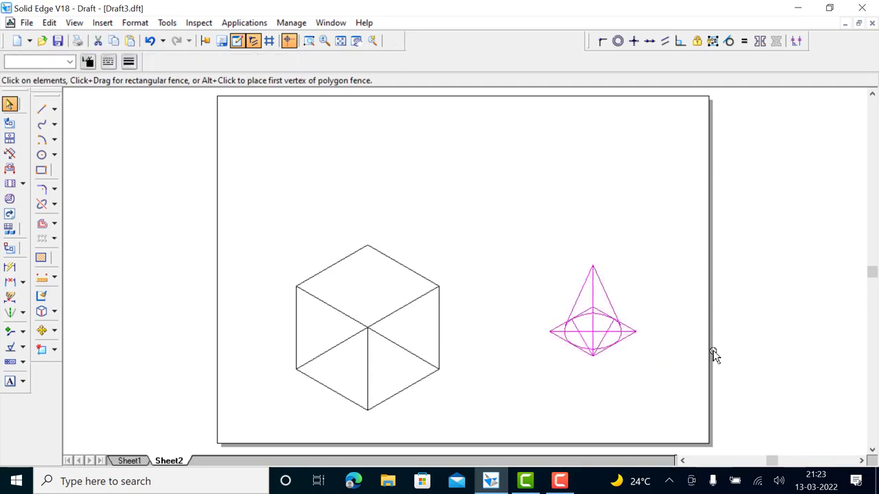
click(712, 42)
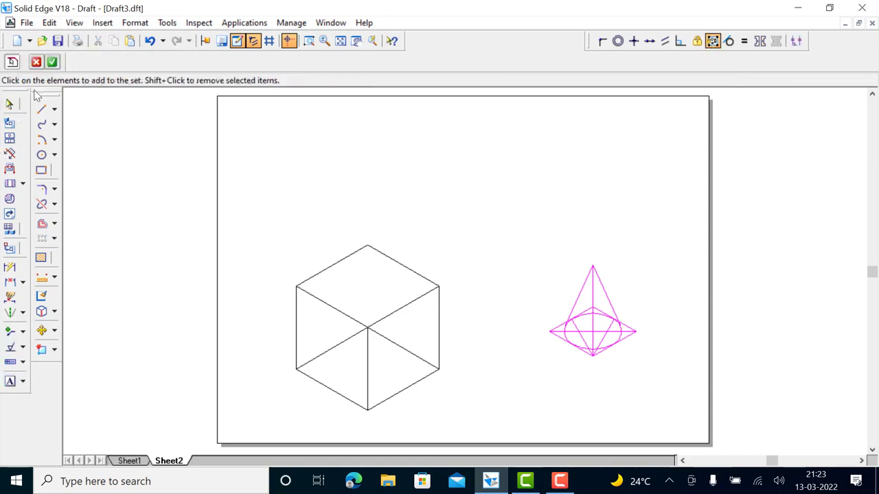
click(54, 63)
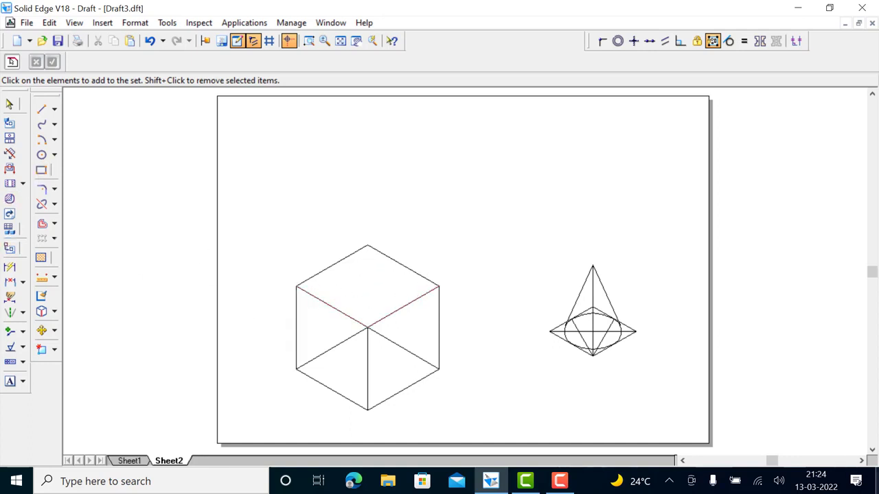
- Draw a horizontal diagonal between the left and right corners of the cube's top face
click(41, 108)
click(297, 286)
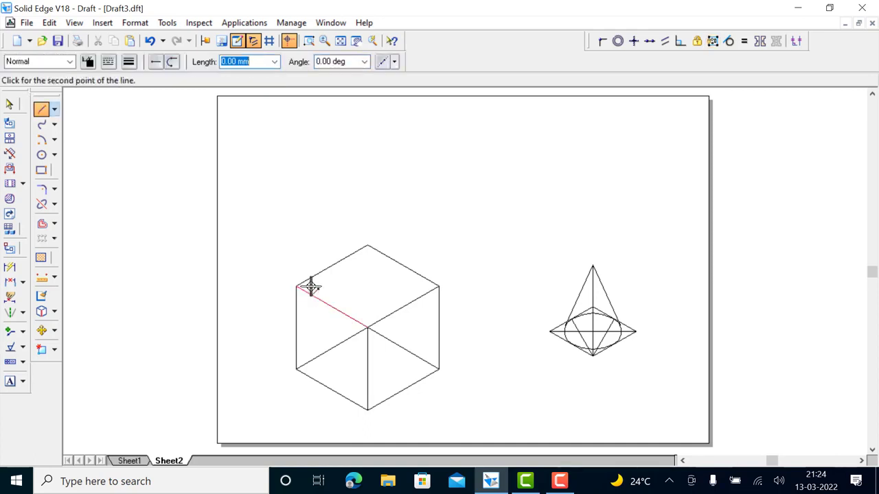
click(436, 285)
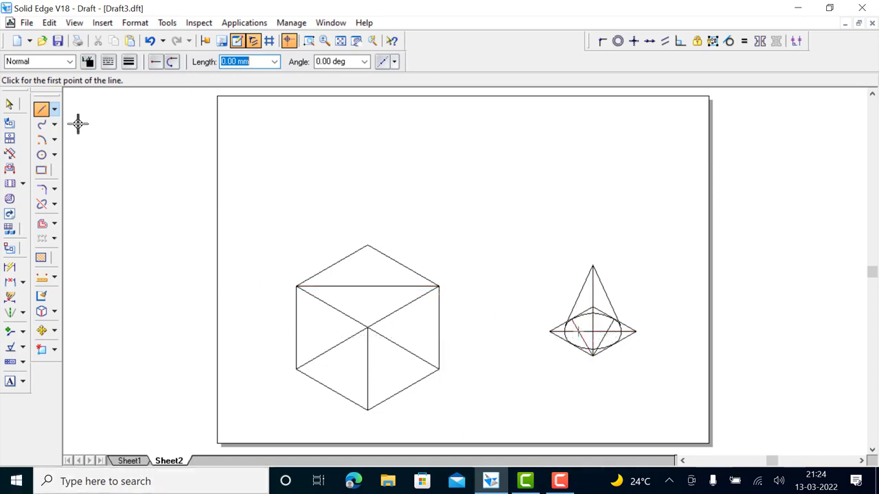
- Connect the center of the cone's base to the midpoint of the diagonal on the cube's top face
click(602, 42)
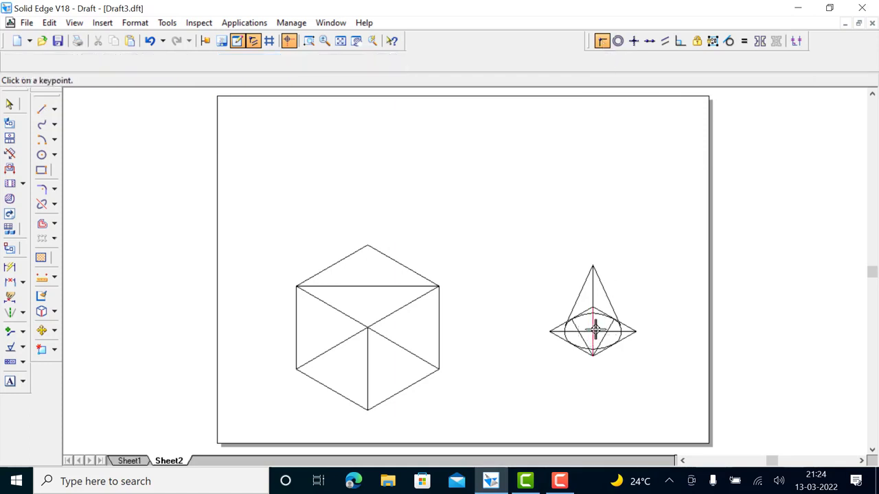
click(593, 331)
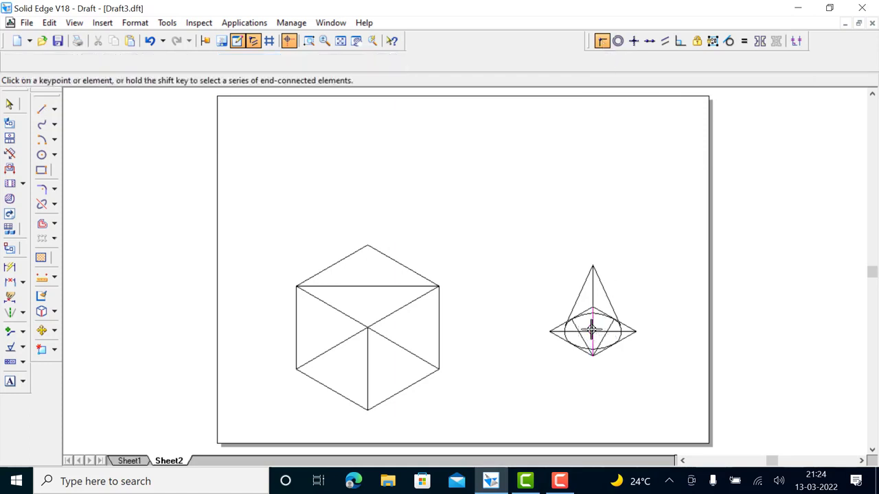
click(366, 286)
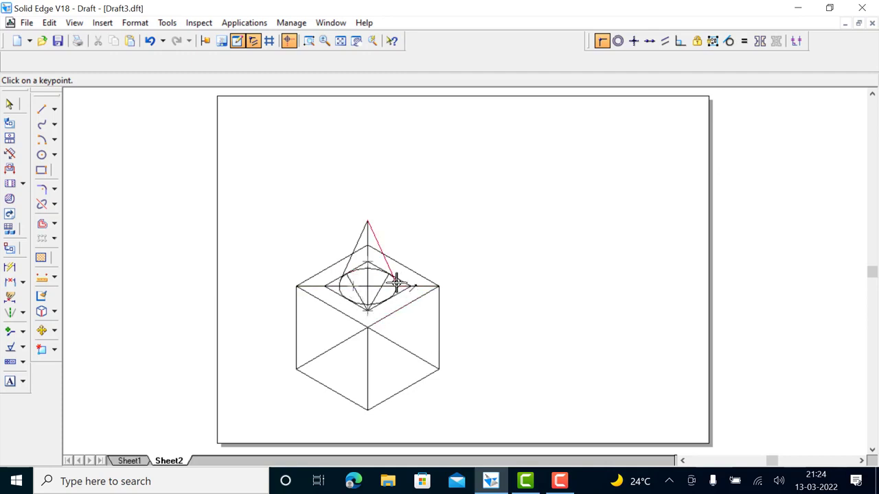
- Move the combined cube and cone drawing up and right toward the middle of the sheet
click(10, 103)
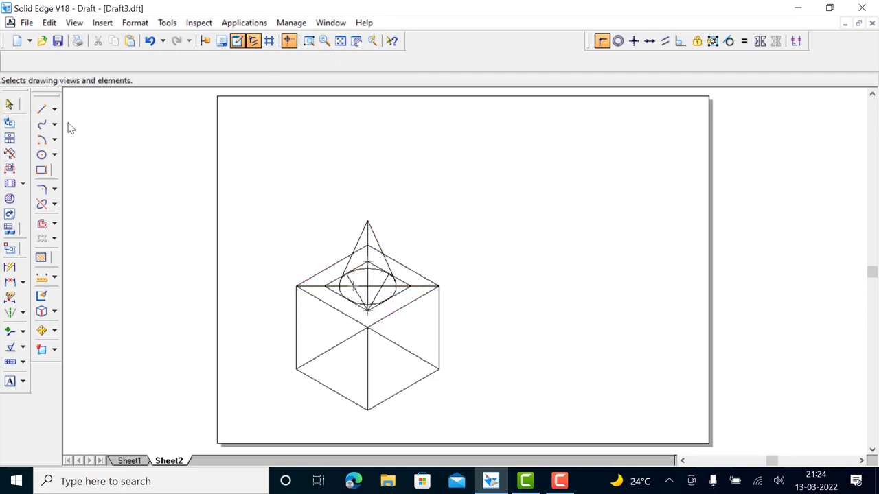
mouse_move(259, 203)
mouse_down()
mouse_move(440, 414)
mouse_move(463, 419)
mouse_up()
drag(417, 385, 532, 337)
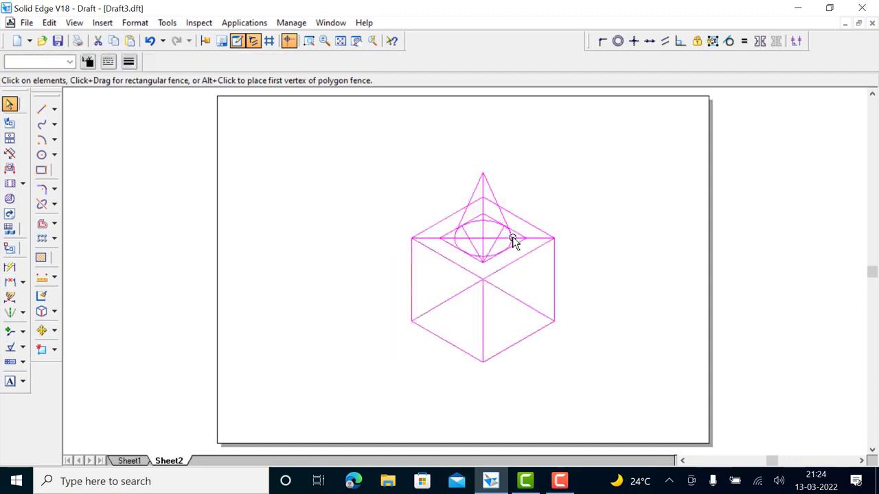
click(676, 360)
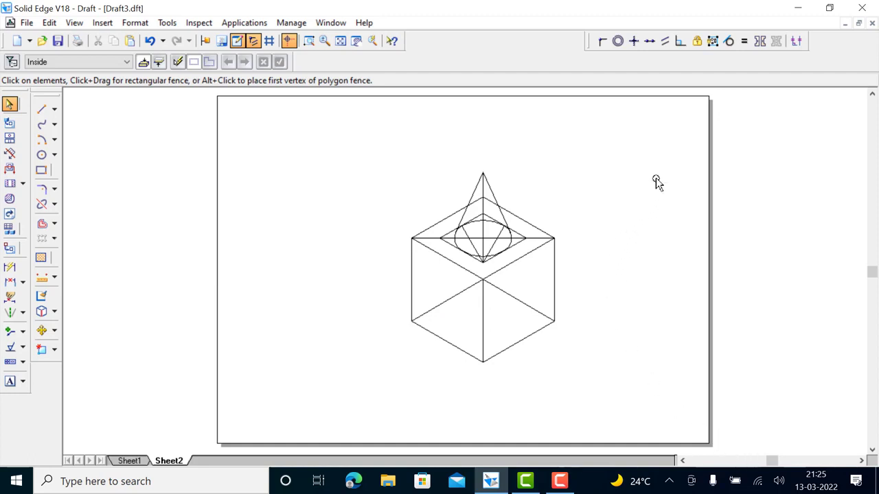
- Split the small left and right arcs of the cone's base at the points where the slanted sides touch them
click(308, 40)
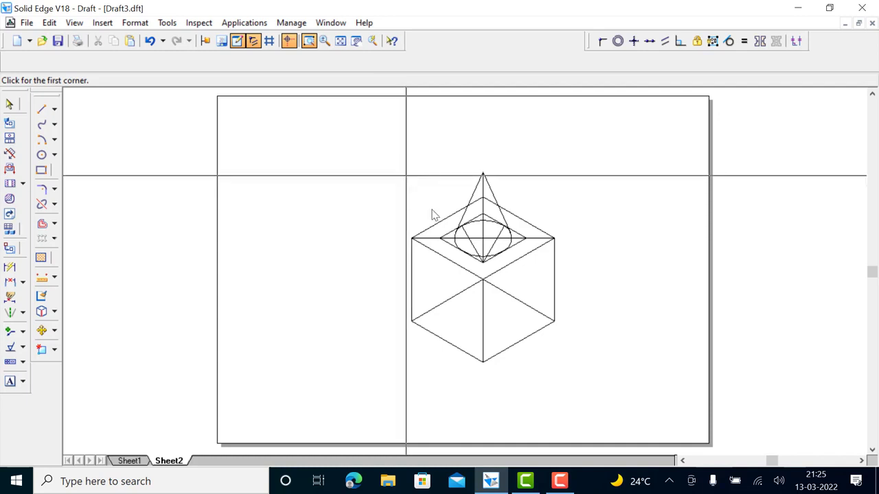
drag(393, 157, 585, 394)
key(Escape)
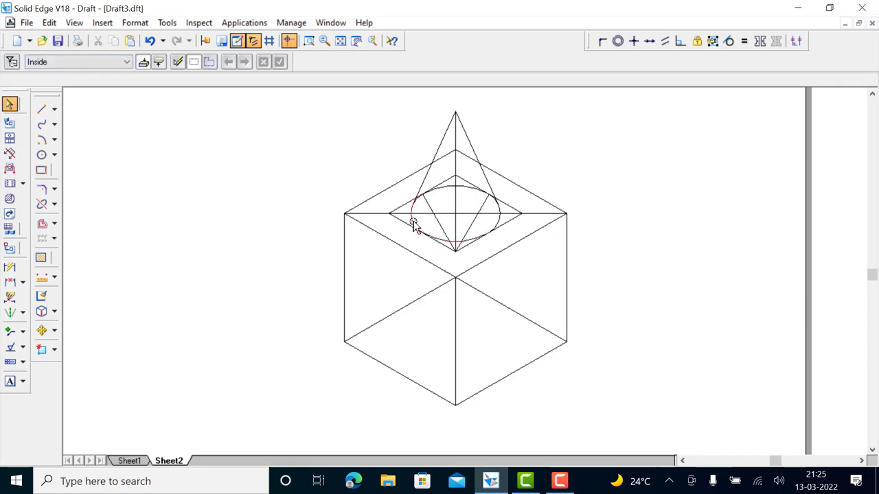
click(421, 195)
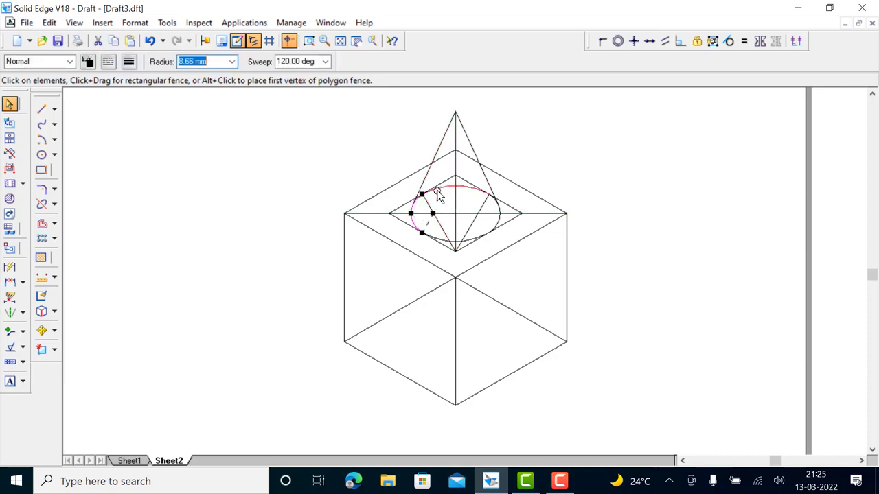
click(500, 220)
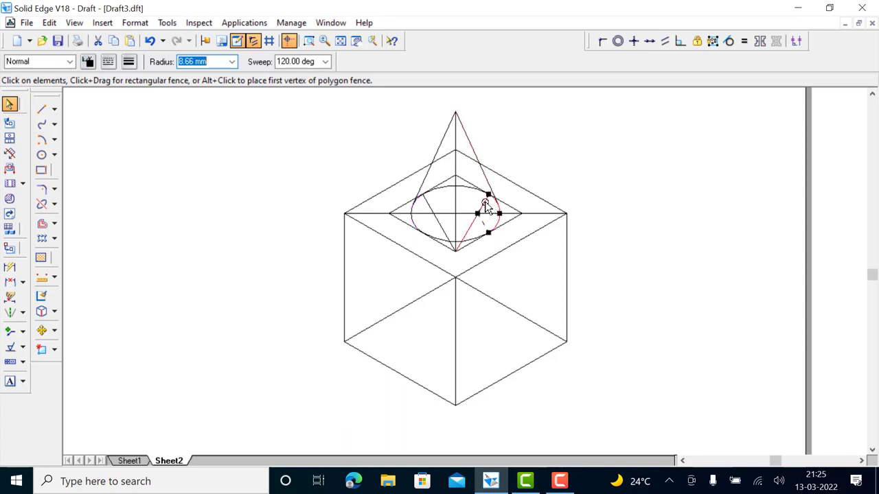
click(539, 147)
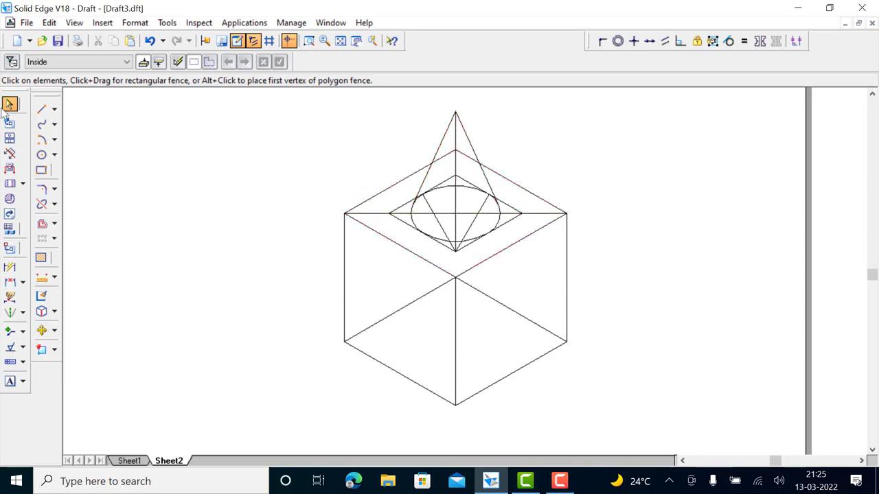
click(41, 204)
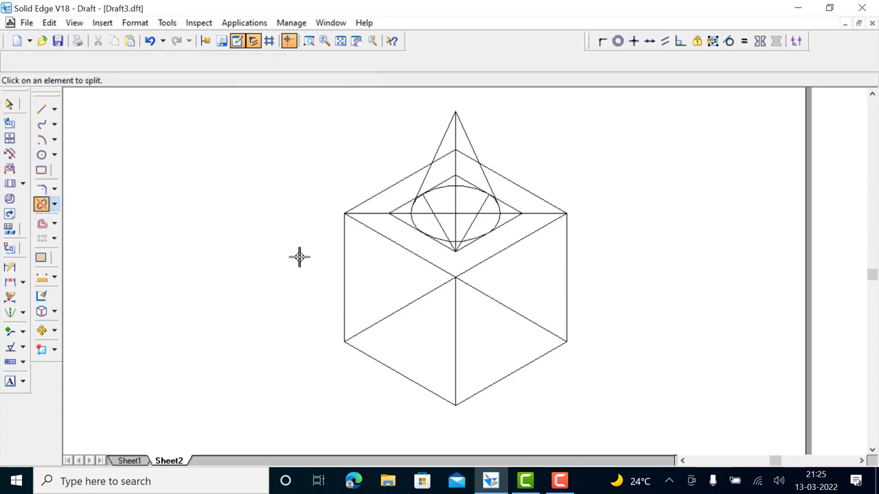
click(413, 219)
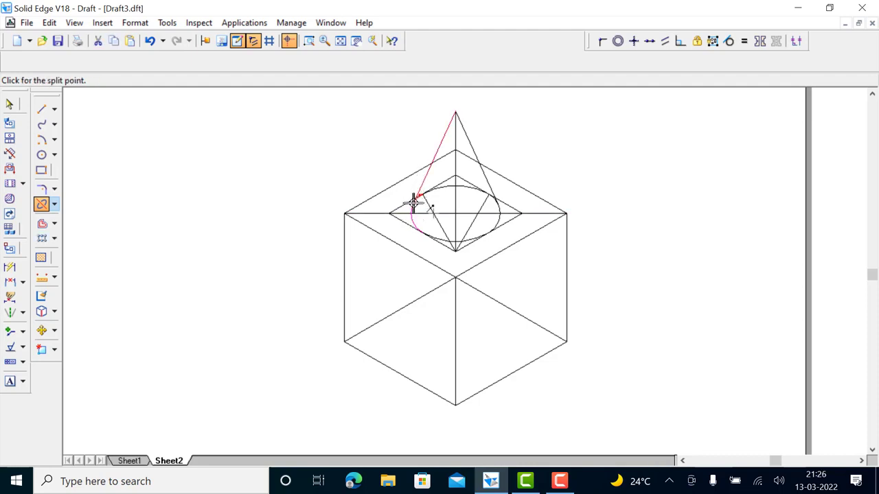
click(413, 204)
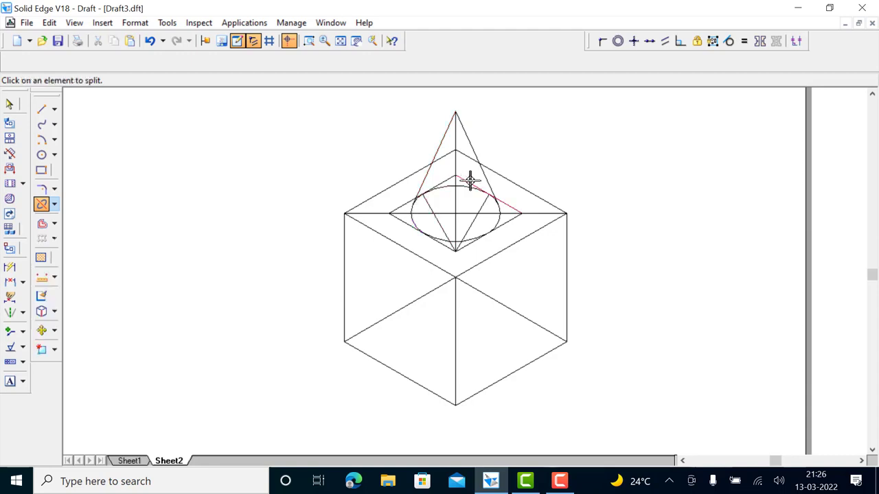
click(496, 218)
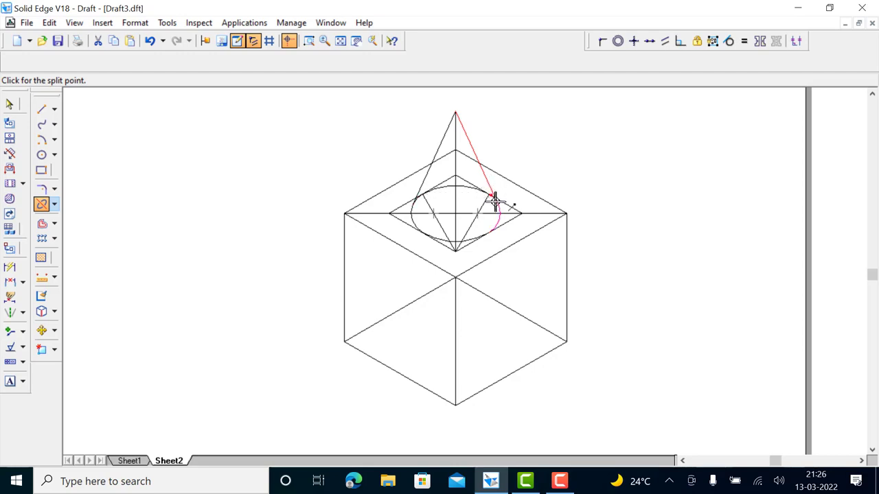
click(495, 201)
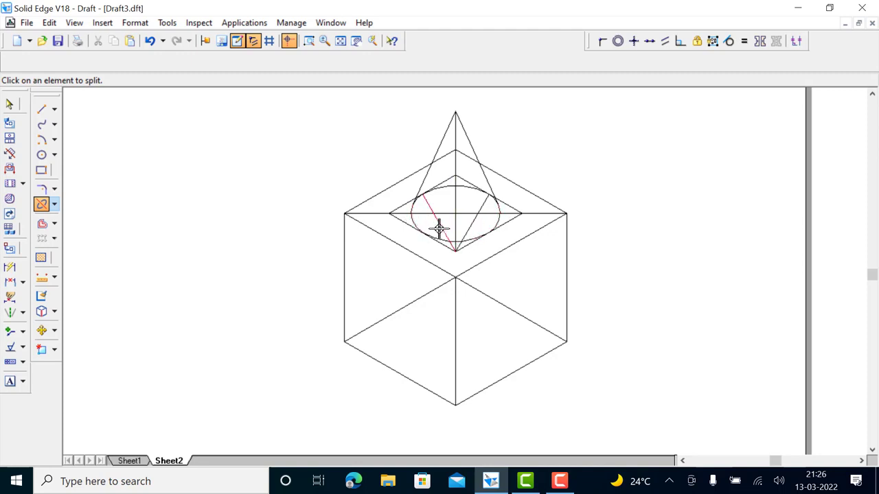
- Split the cube's two rear top edges at the points where the cone's slanted sides cross them
click(507, 180)
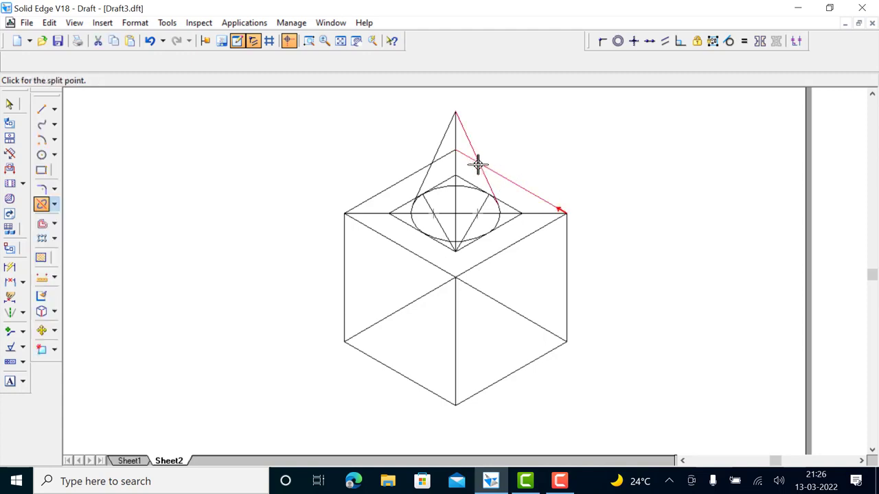
click(379, 191)
click(378, 191)
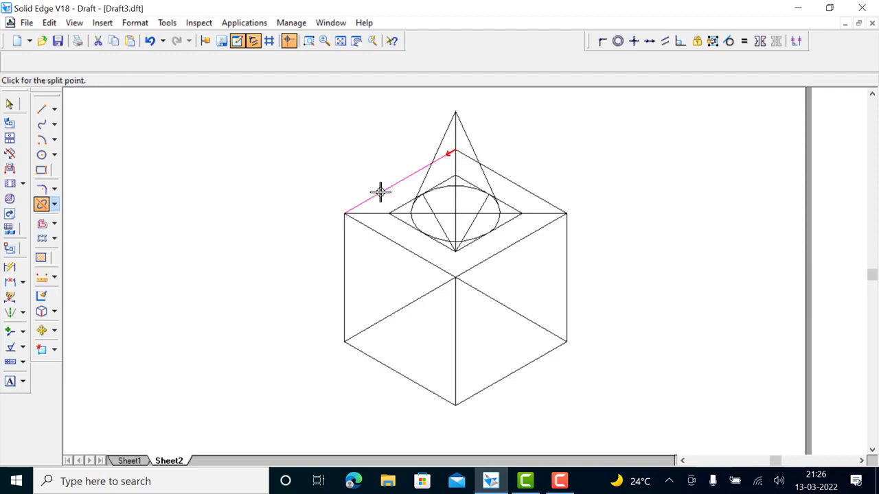
click(431, 165)
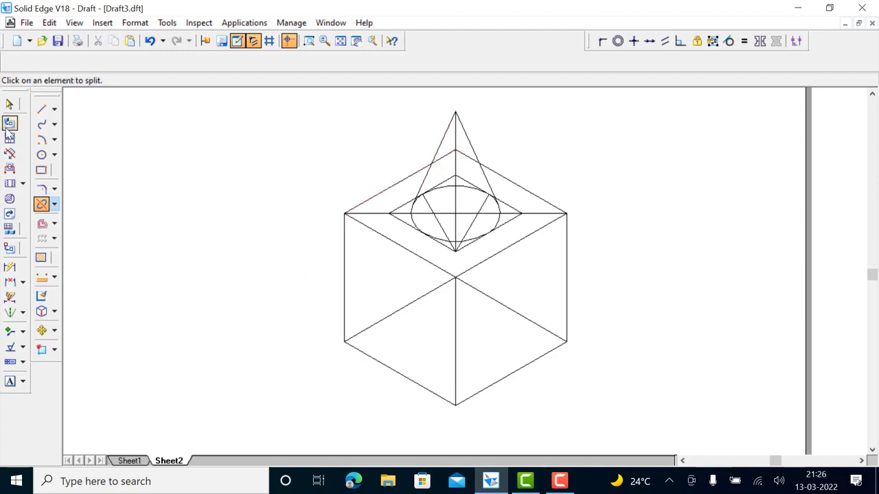
- Apply the Visible line style to the cube's visible edges, the cone's slanted sides and the front arcs of its base
click(9, 104)
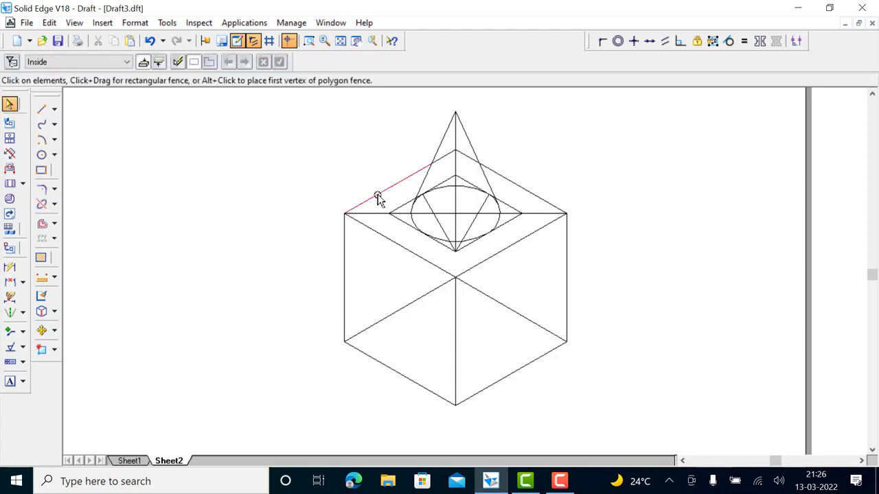
click(377, 195)
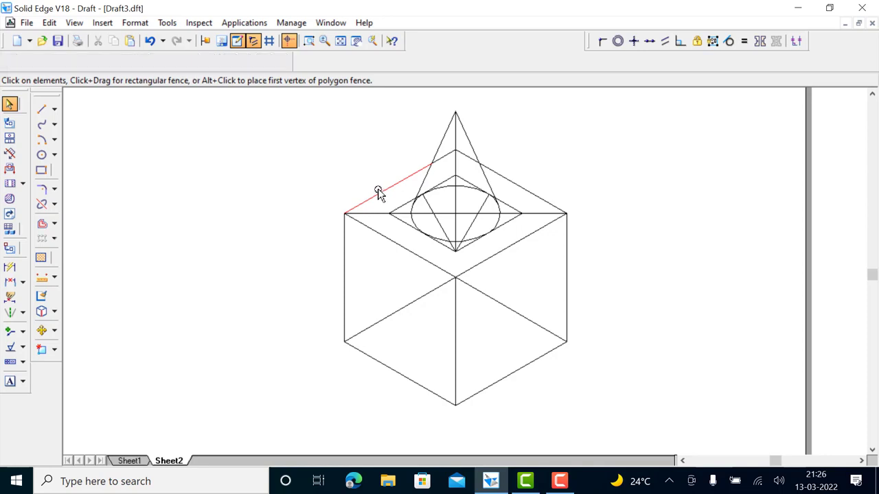
click(389, 239)
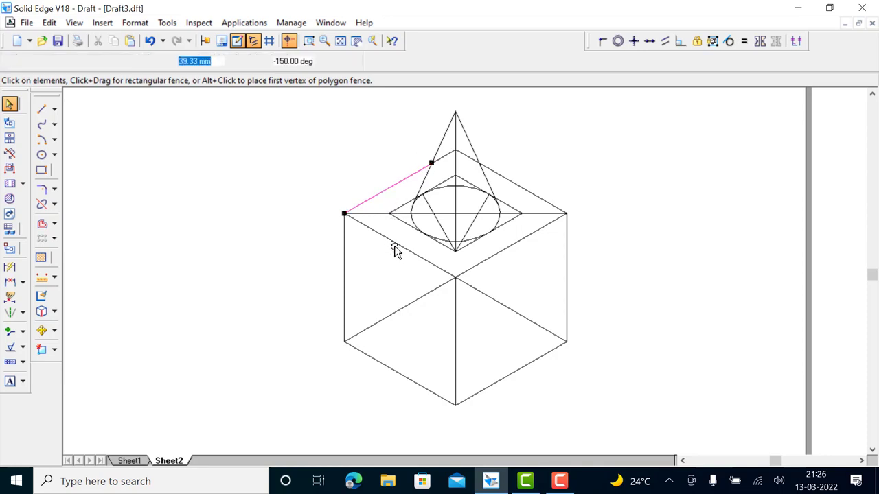
click(502, 251)
click(520, 187)
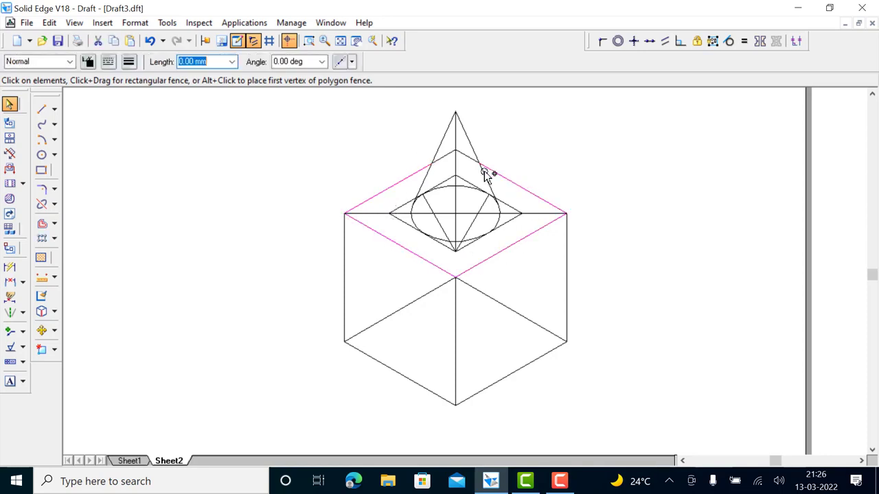
click(429, 175)
click(412, 225)
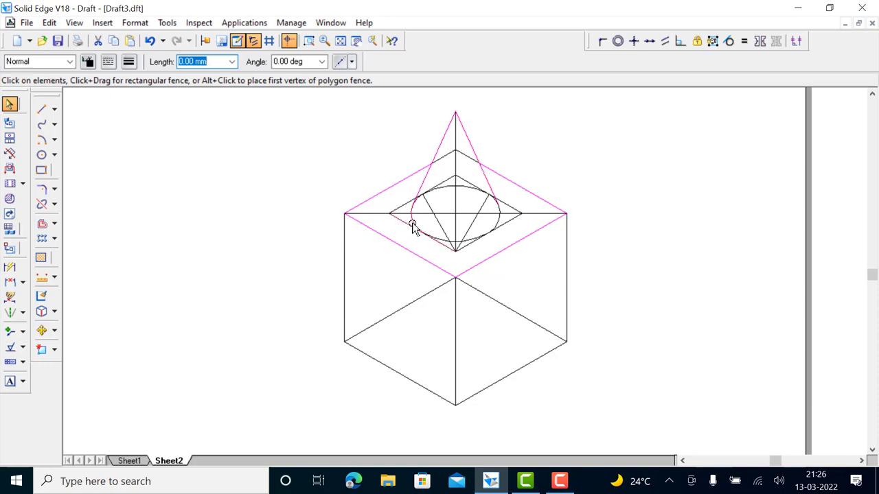
click(446, 246)
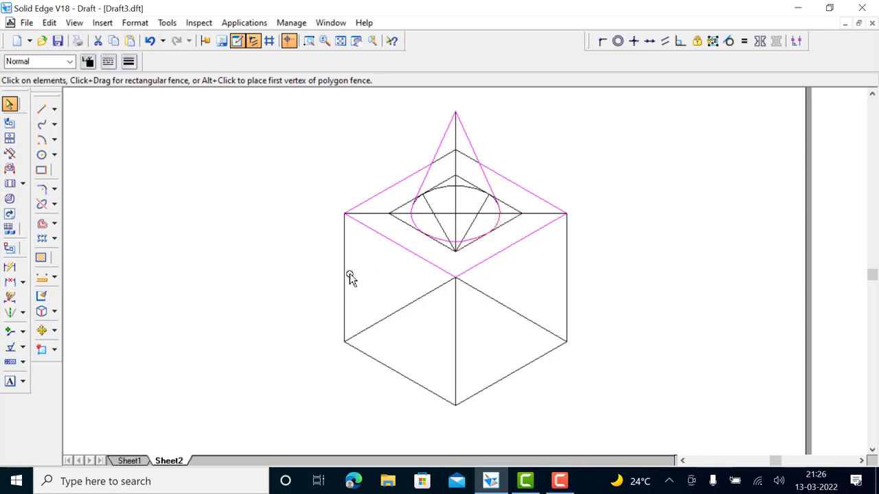
ctrl+click(378, 363)
ctrl+click(454, 332)
ctrl+click(344, 296)
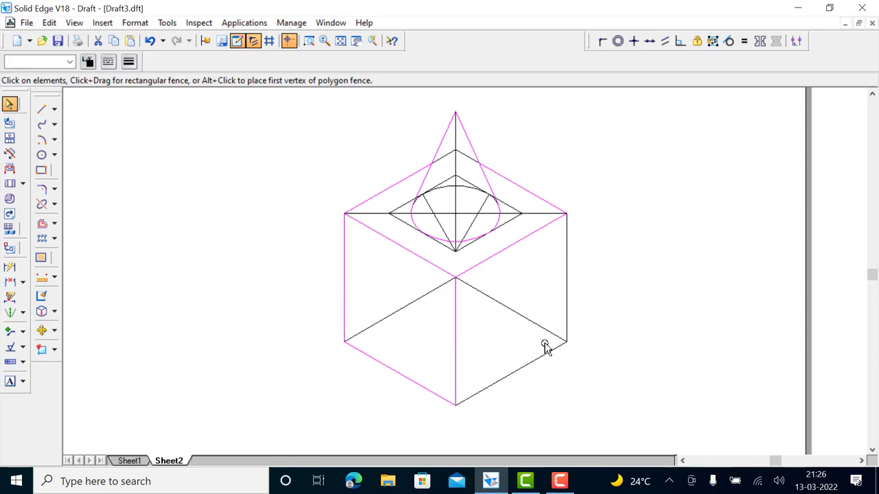
ctrl+click(528, 361)
click(69, 61)
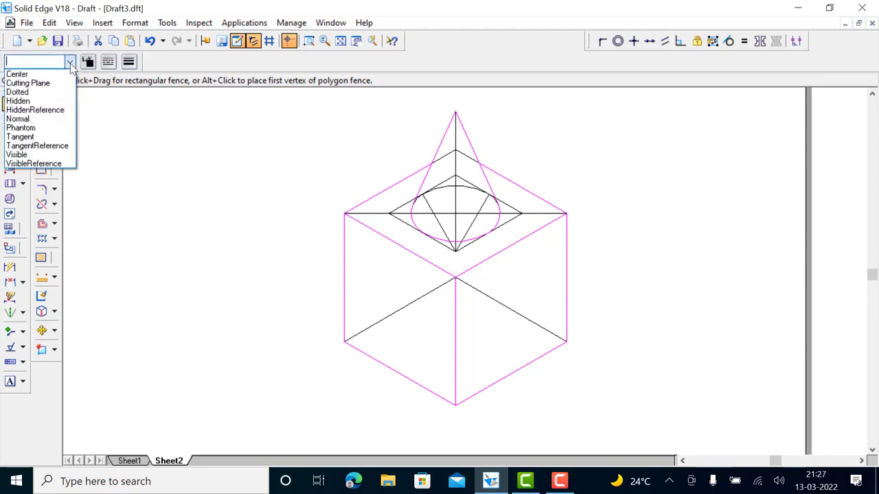
click(29, 158)
click(653, 242)
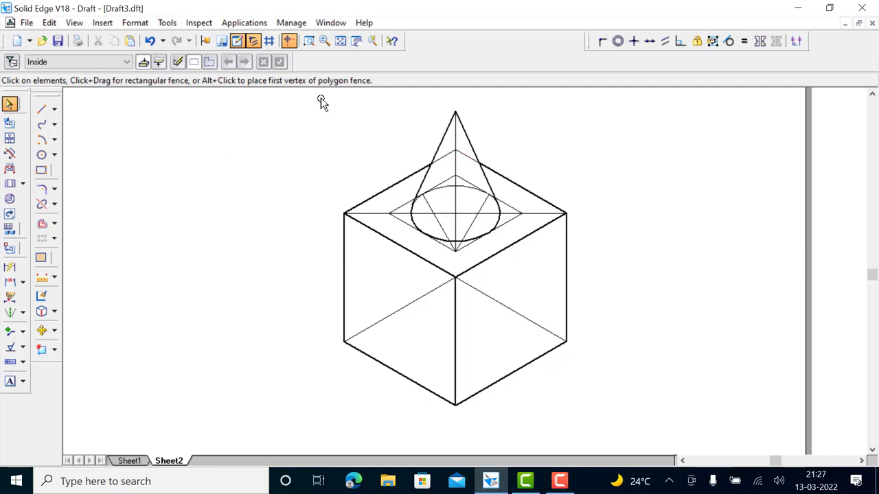
- Scale the whole cube and cone drawing by a factor of 0.82 about the cube's lowest corner
drag(313, 98, 602, 432)
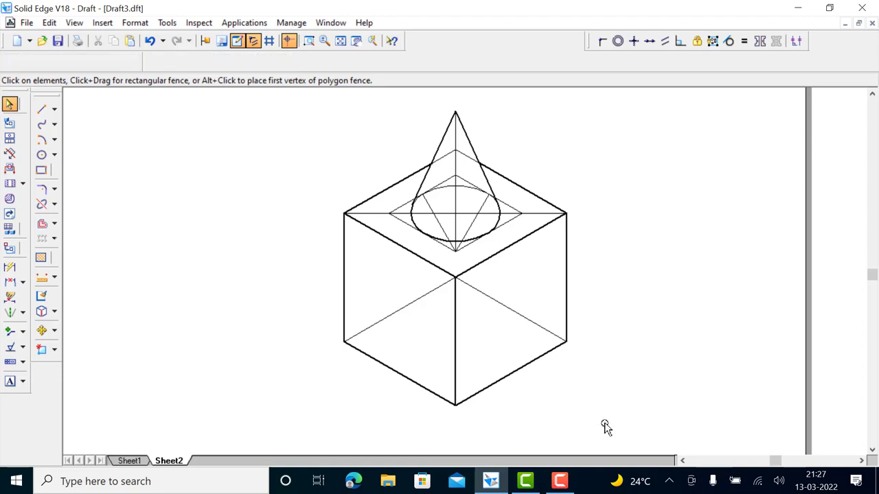
click(54, 332)
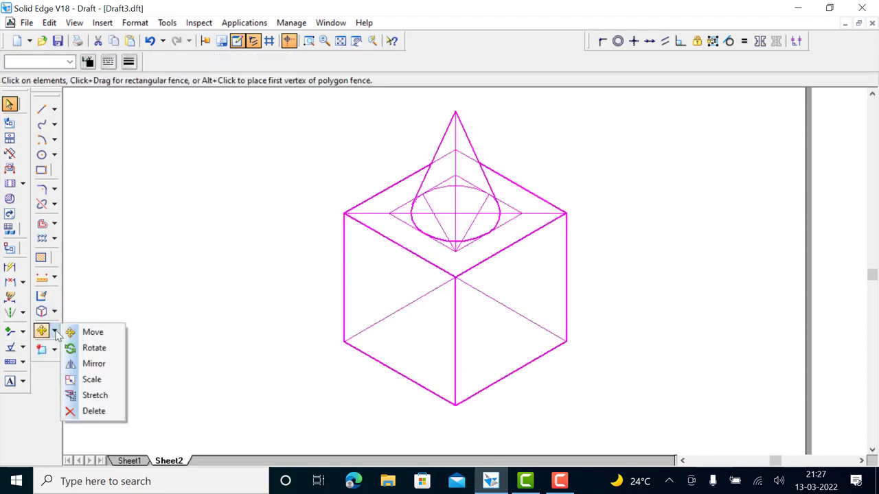
click(89, 381)
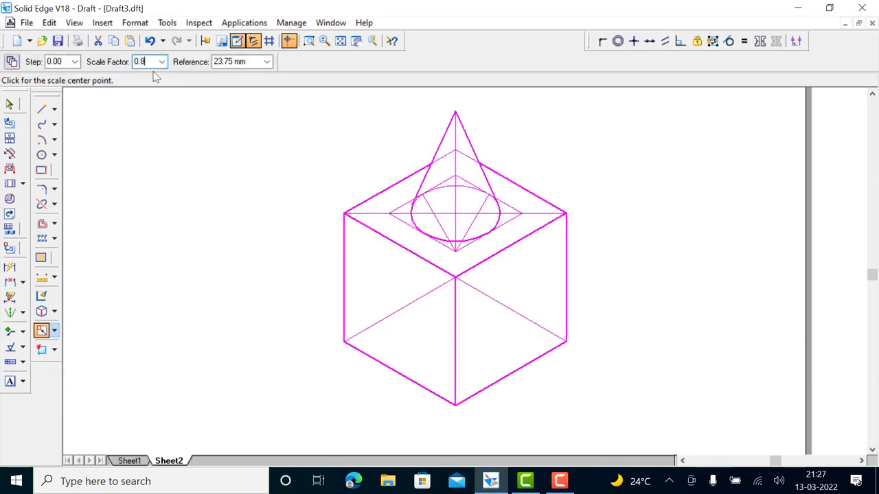
key(Tab)
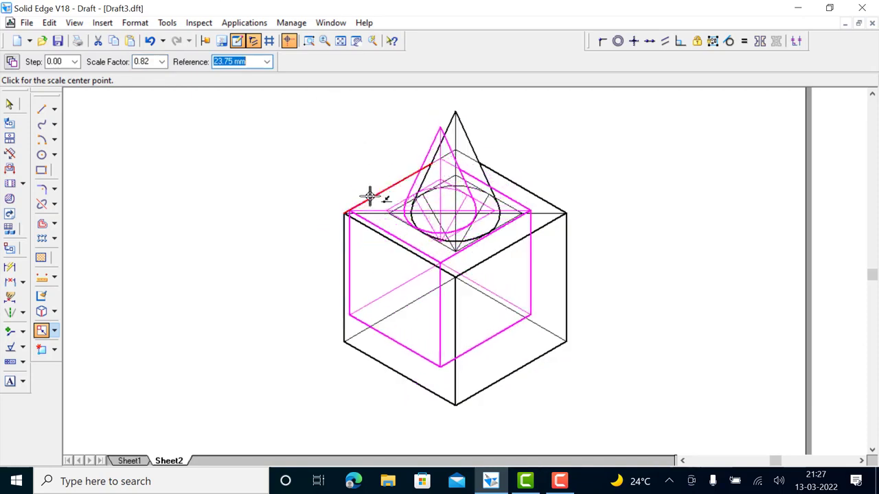
click(453, 405)
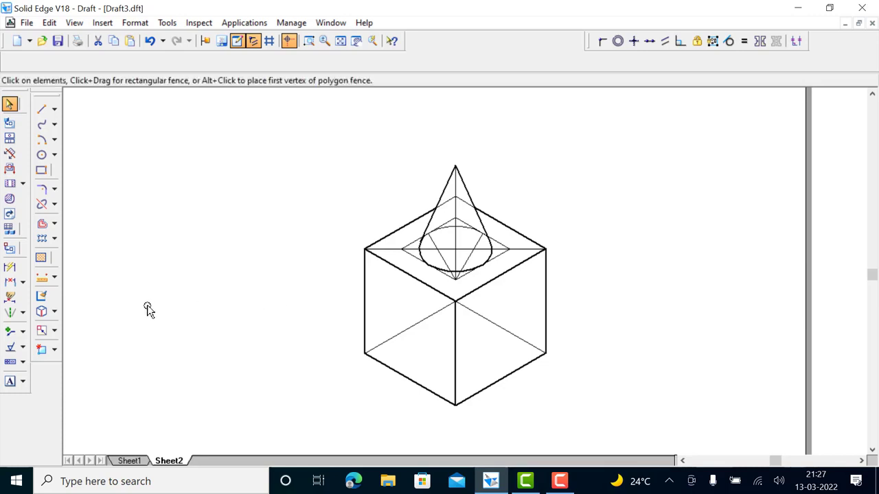
click(409, 326)
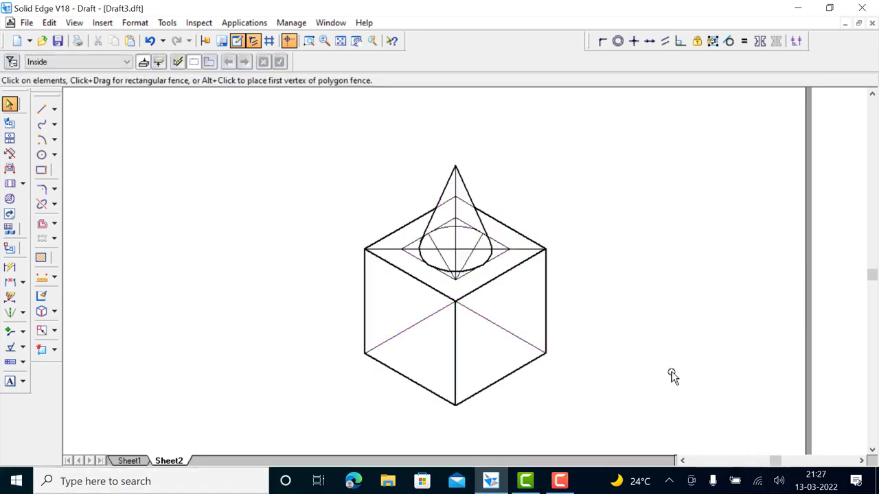